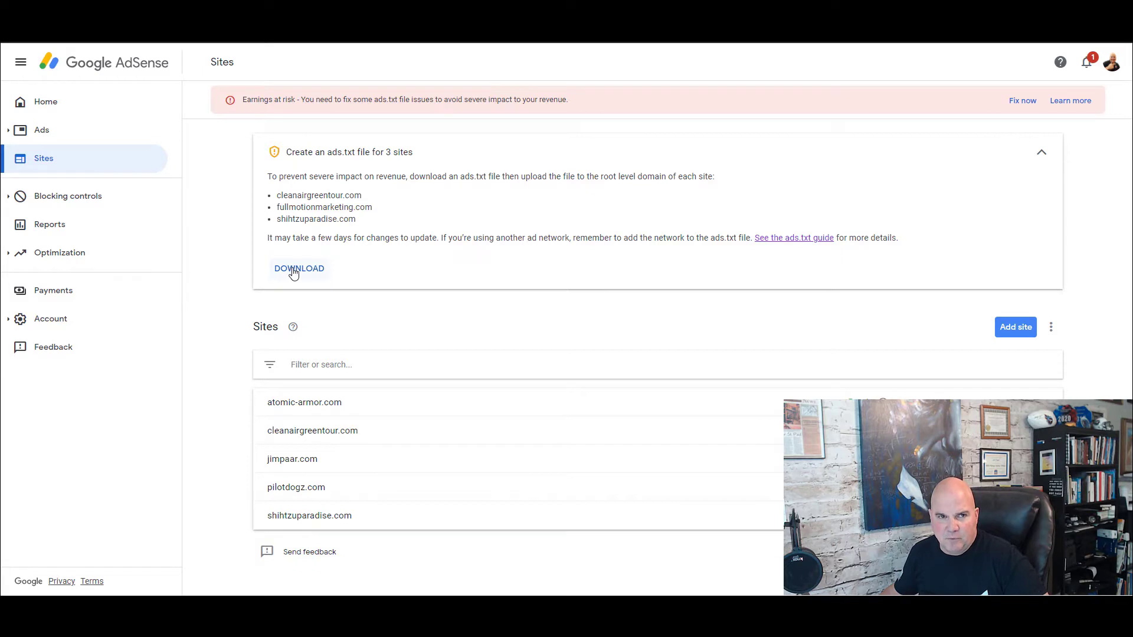
# - Download AdSense's generated ads.txt file and open the saved ads (5).txt copy
pyautogui.click(294, 269)
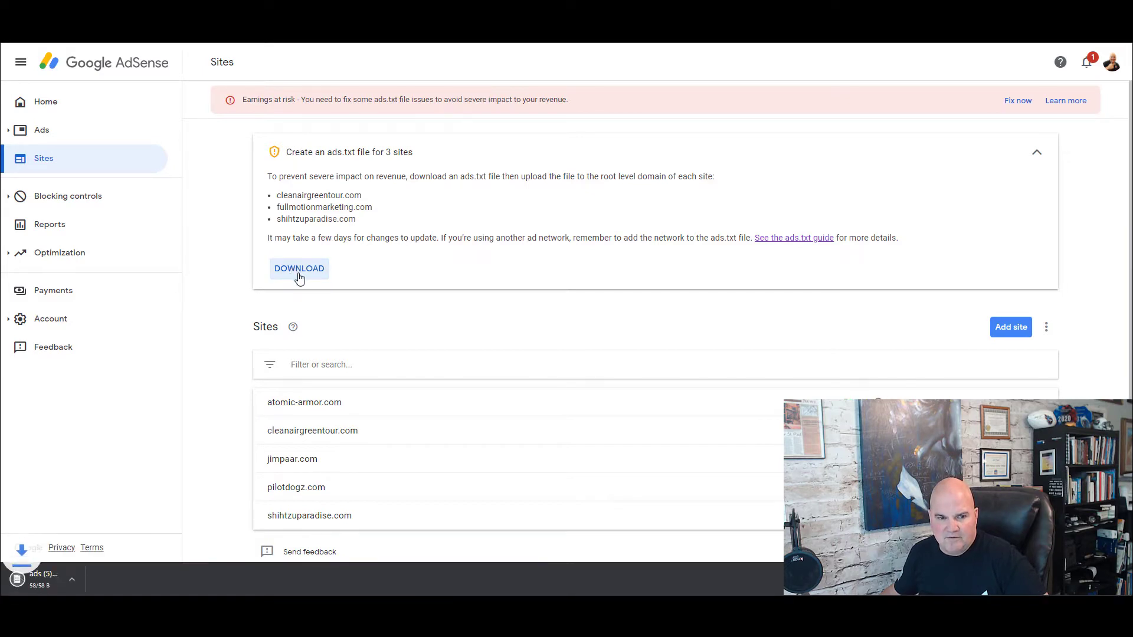
pyautogui.click(54, 583)
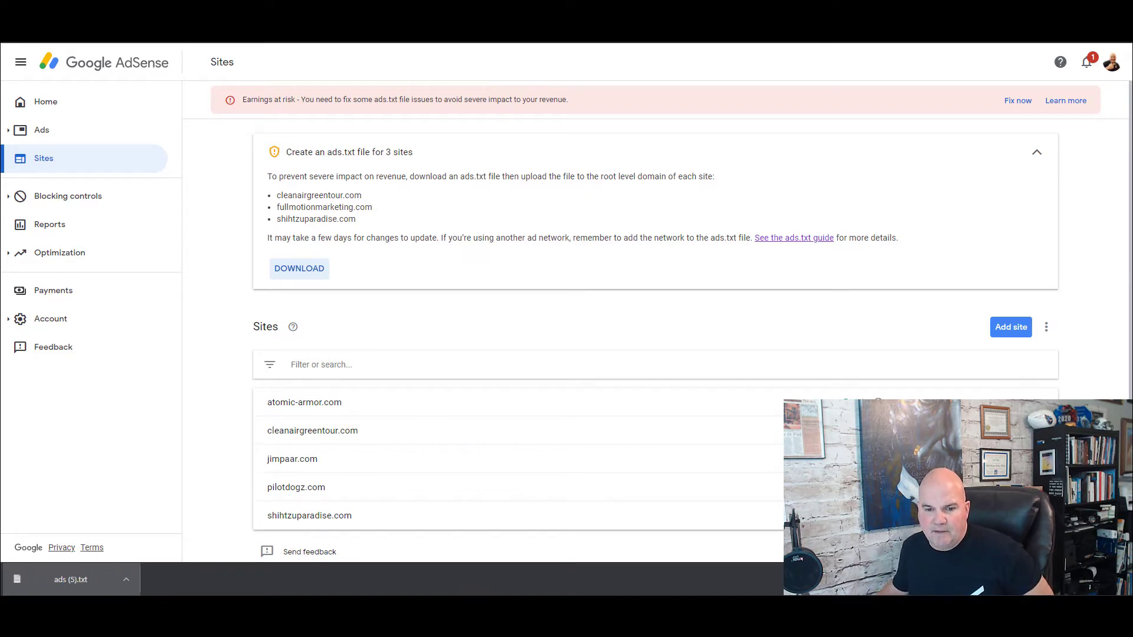
pyautogui.moveTo(480, 593)
pyautogui.click(482, 574)
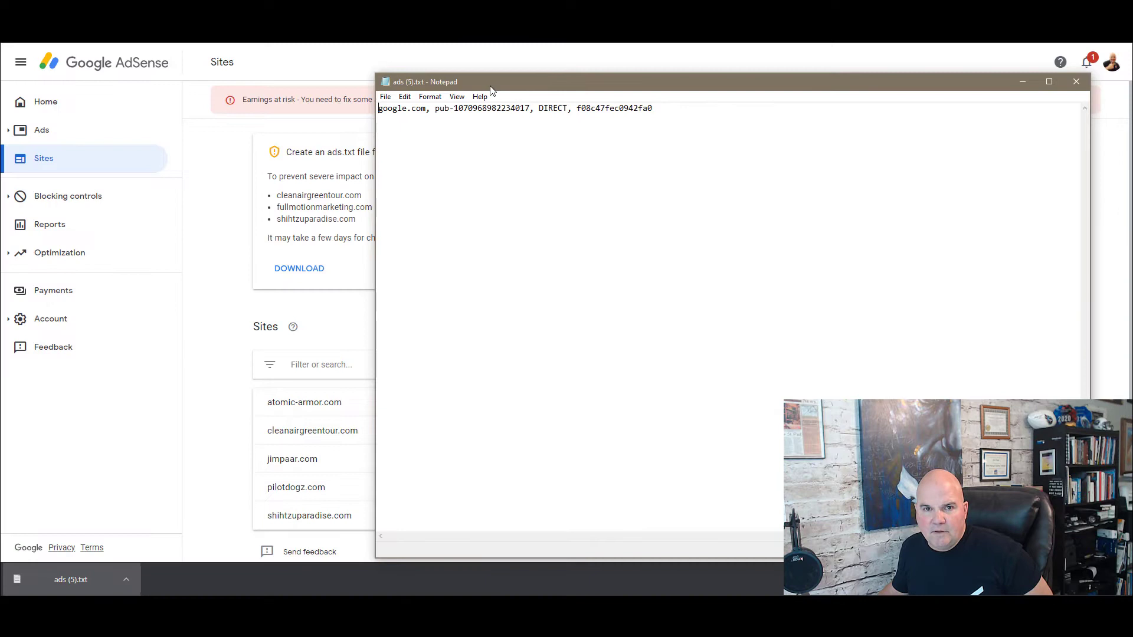
pyautogui.moveTo(678, 108); pyautogui.dragTo(394, 148)
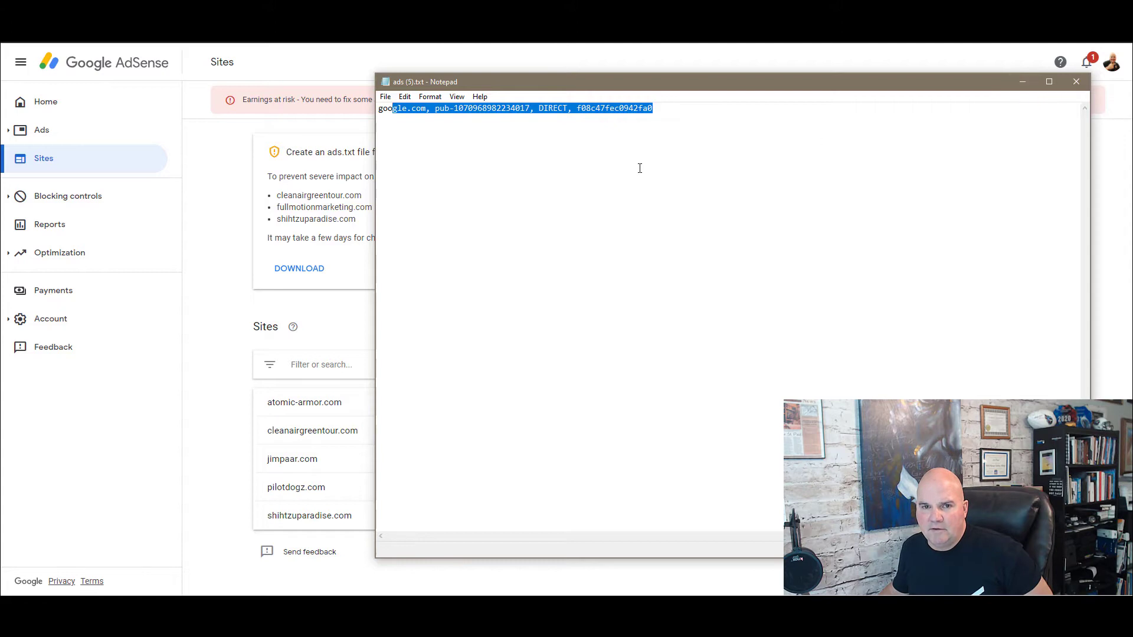
pyautogui.click(1023, 83)
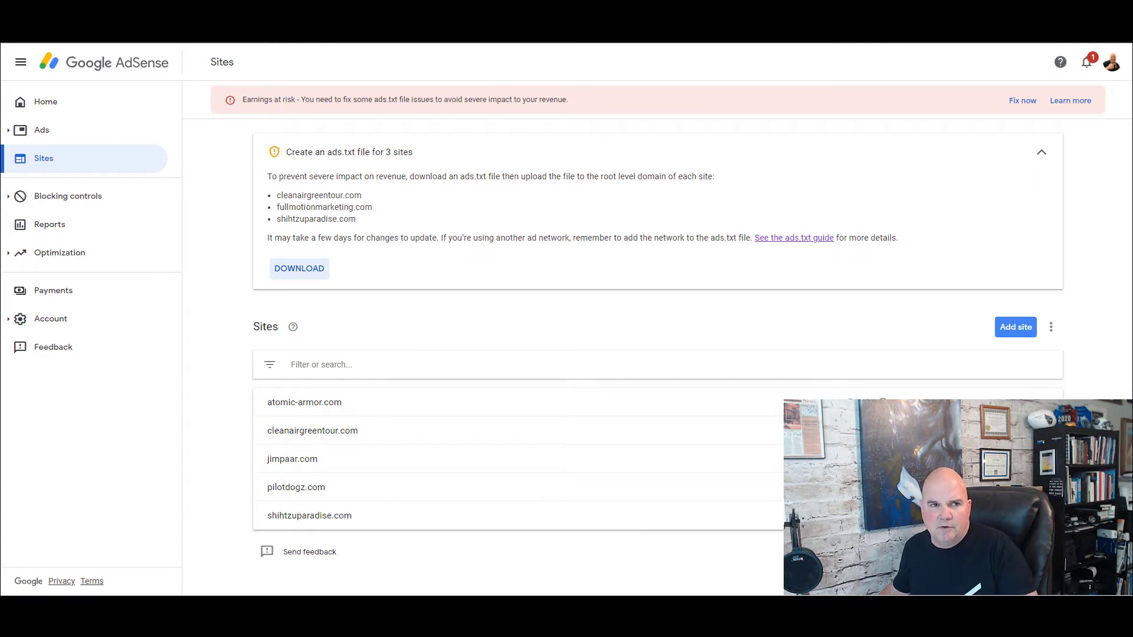
# - In the WordPress admin, go to Plugins > Add New and search for 'file manager'
pyautogui.click(87, 43)
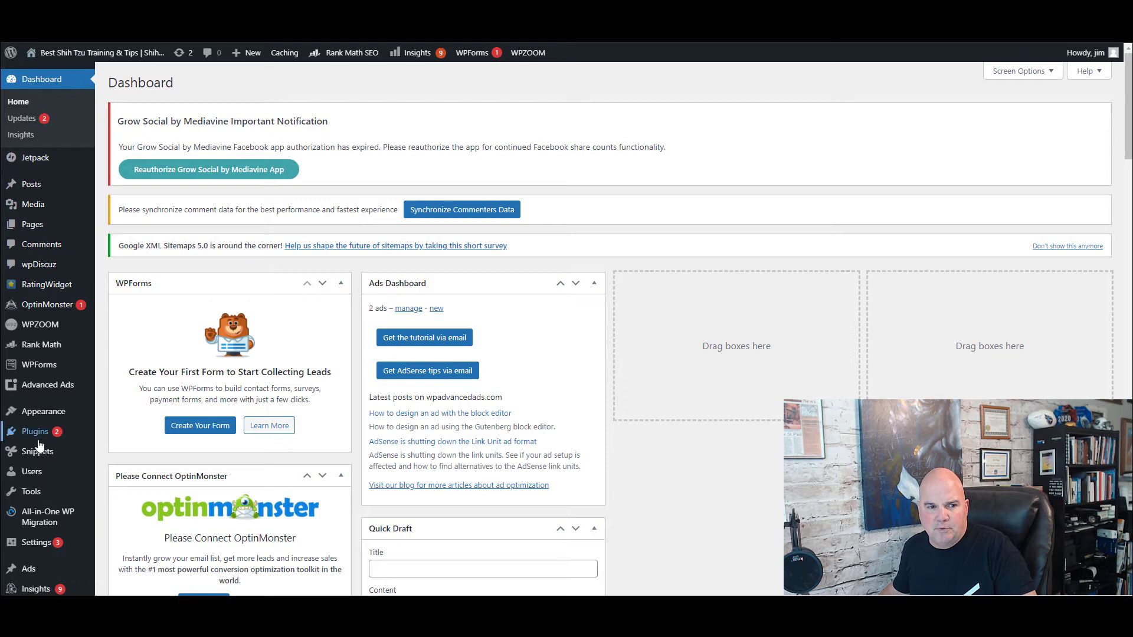
pyautogui.click(127, 456)
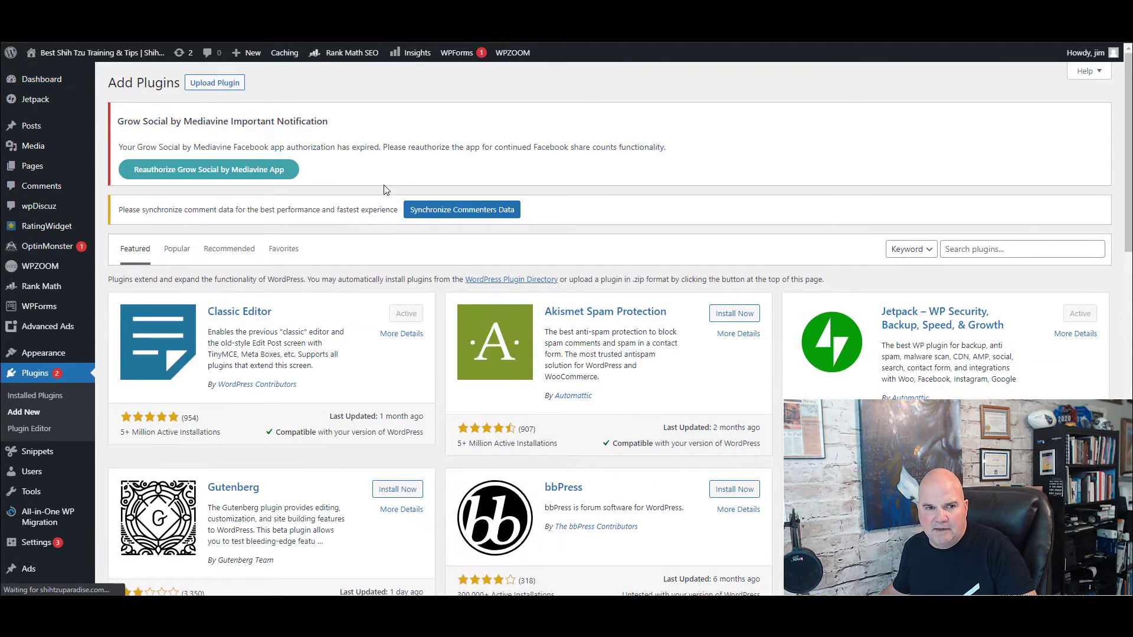
pyautogui.click(991, 249)
pyautogui.write('fil')
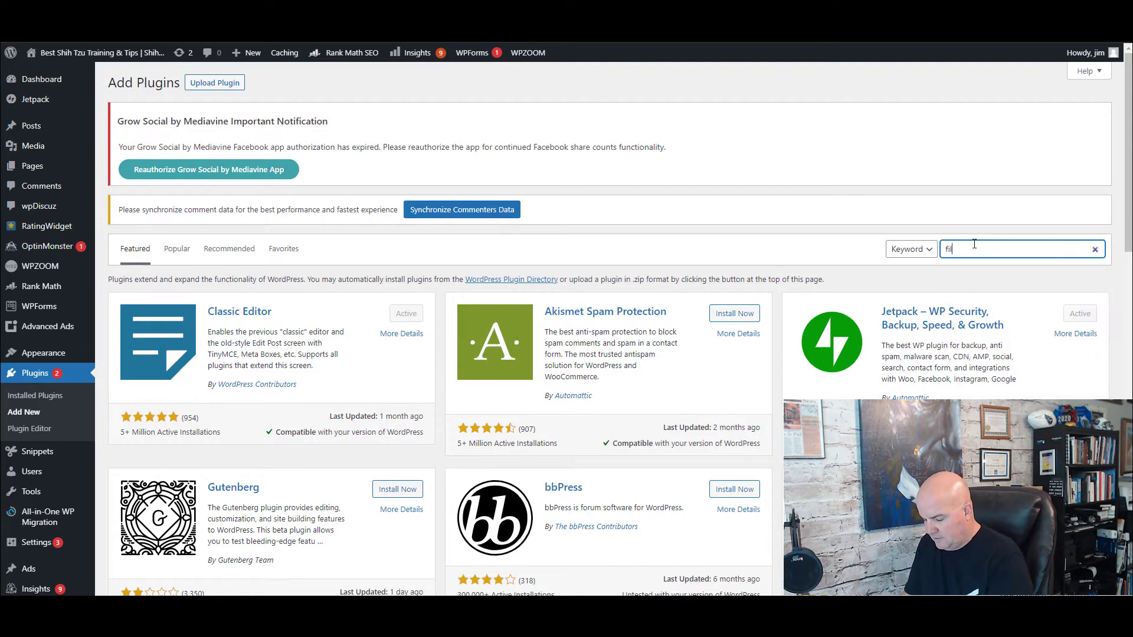
pyautogui.write('e manager')
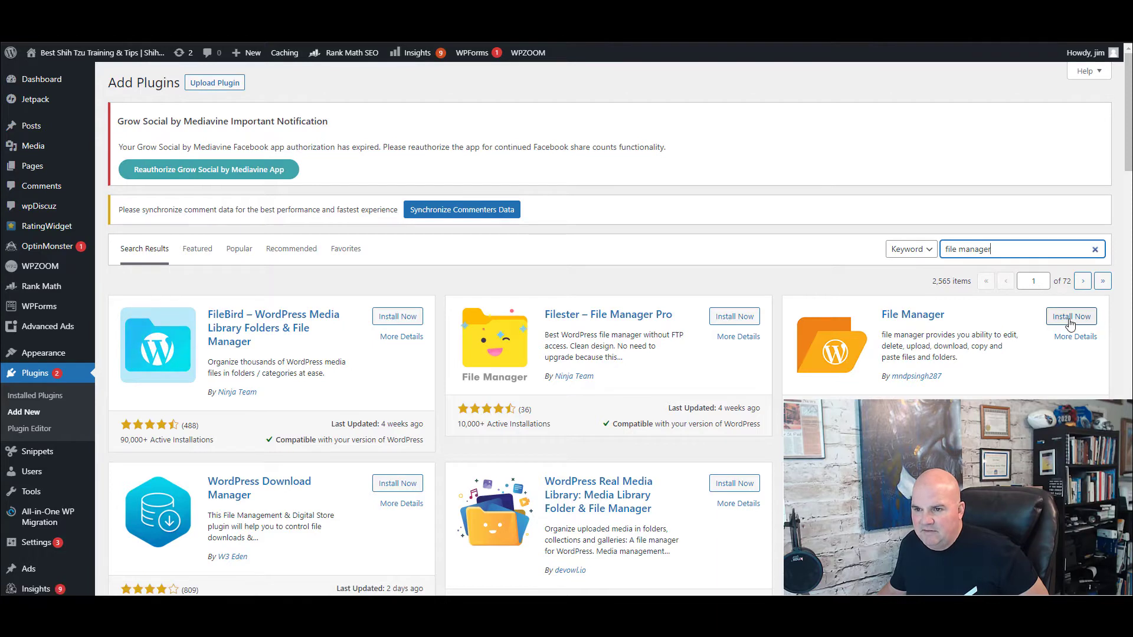
# - Install the File Manager plugin from its search result card and activate it
pyautogui.click(1069, 318)
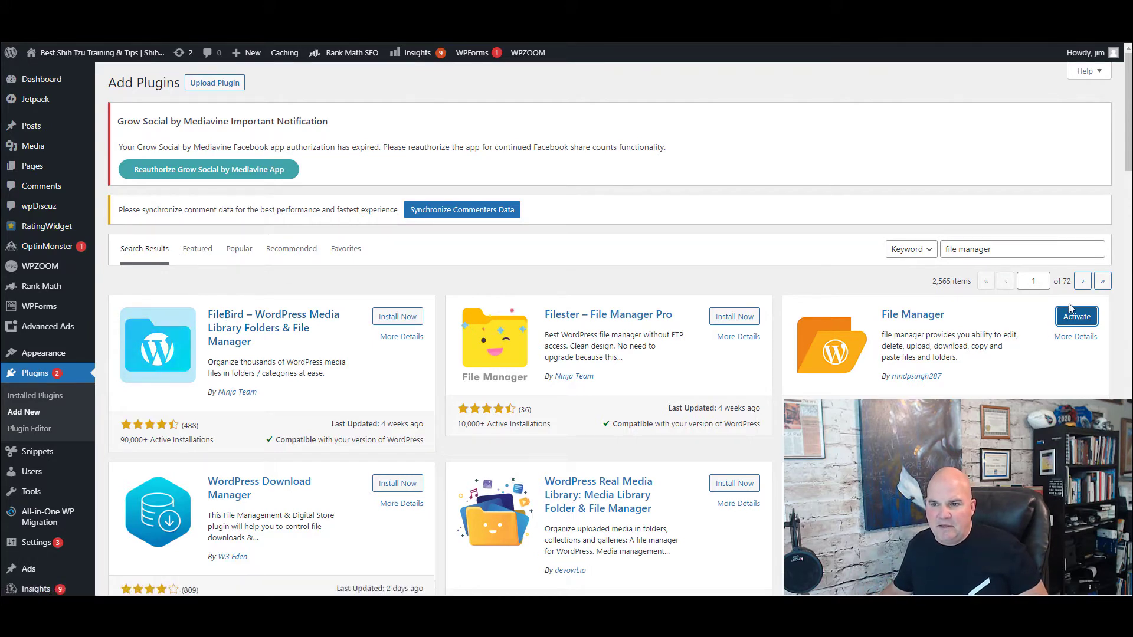
pyautogui.click(1078, 323)
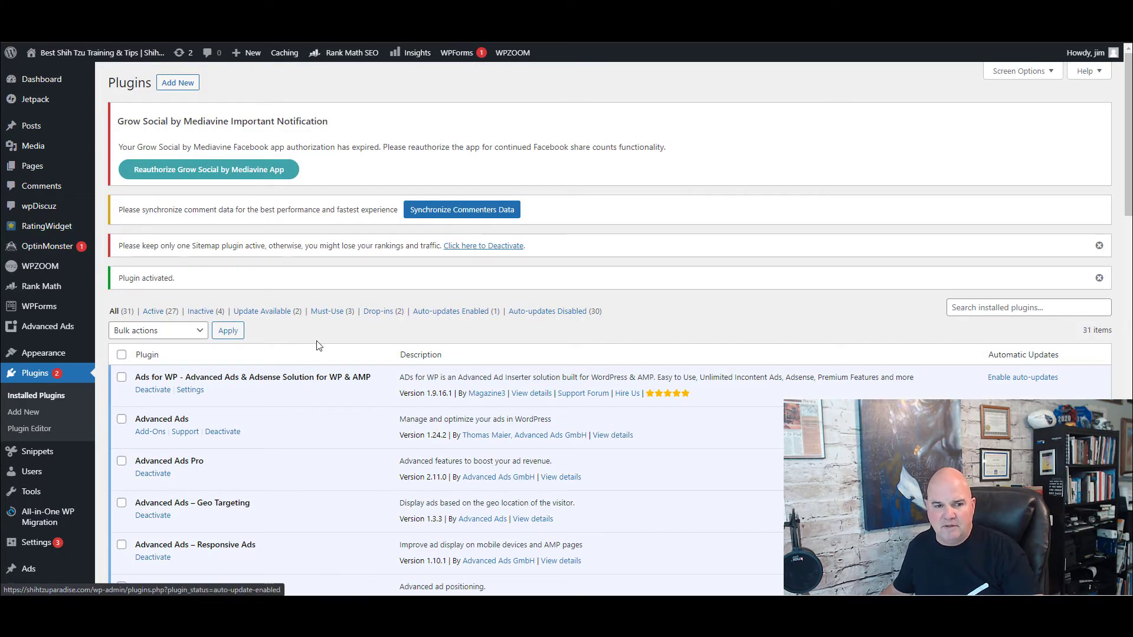
# - Open WP File Manager from the sidebar, decline the welcome sign-up, and view the public_html root
pyautogui.scroll(-5, 310, 378)
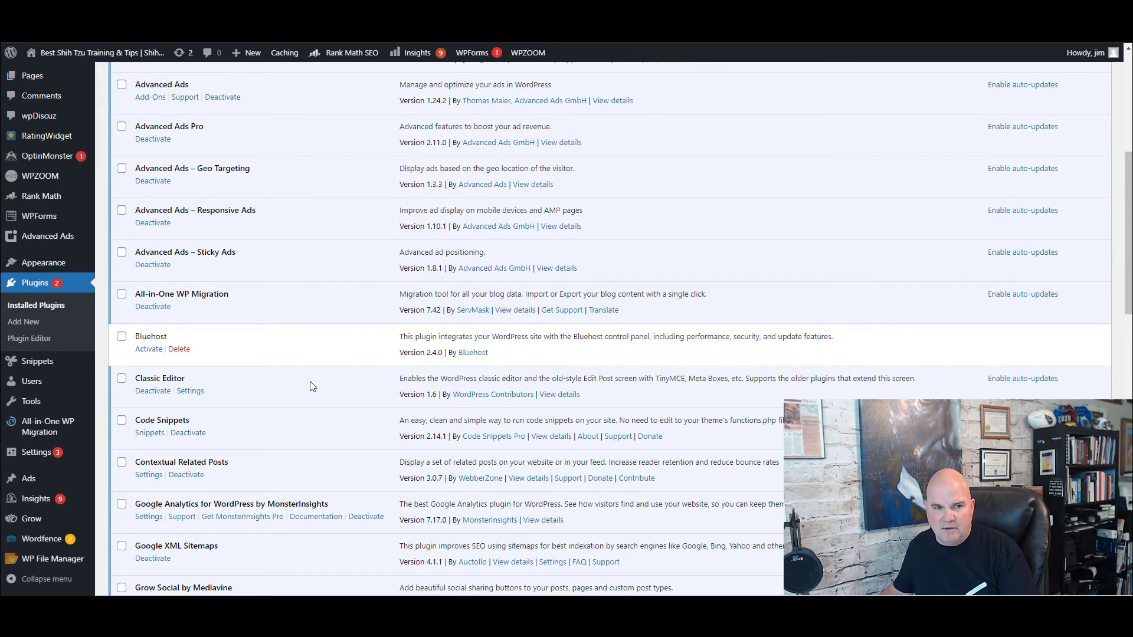
pyautogui.scroll(-5, 312, 387)
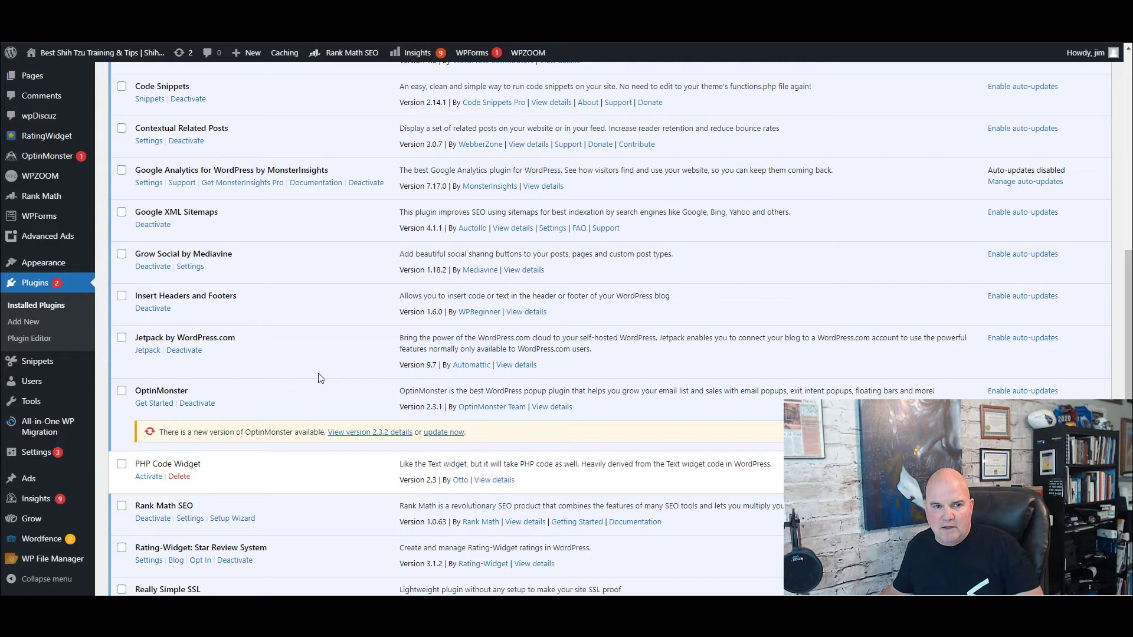
pyautogui.moveTo(50, 564)
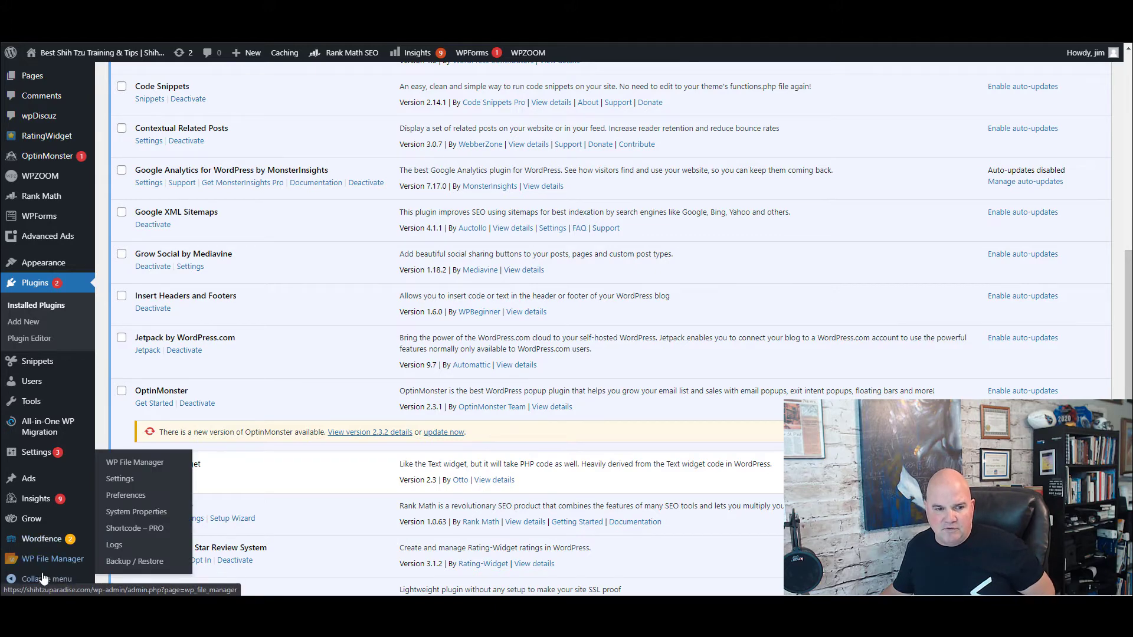
pyautogui.click(51, 560)
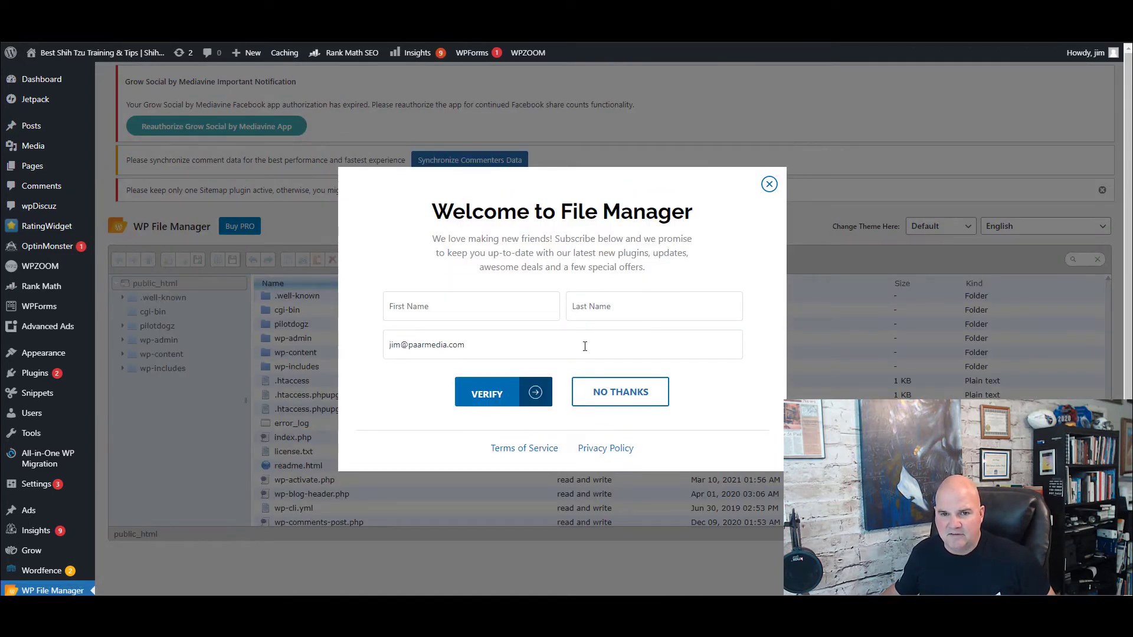
pyautogui.click(621, 395)
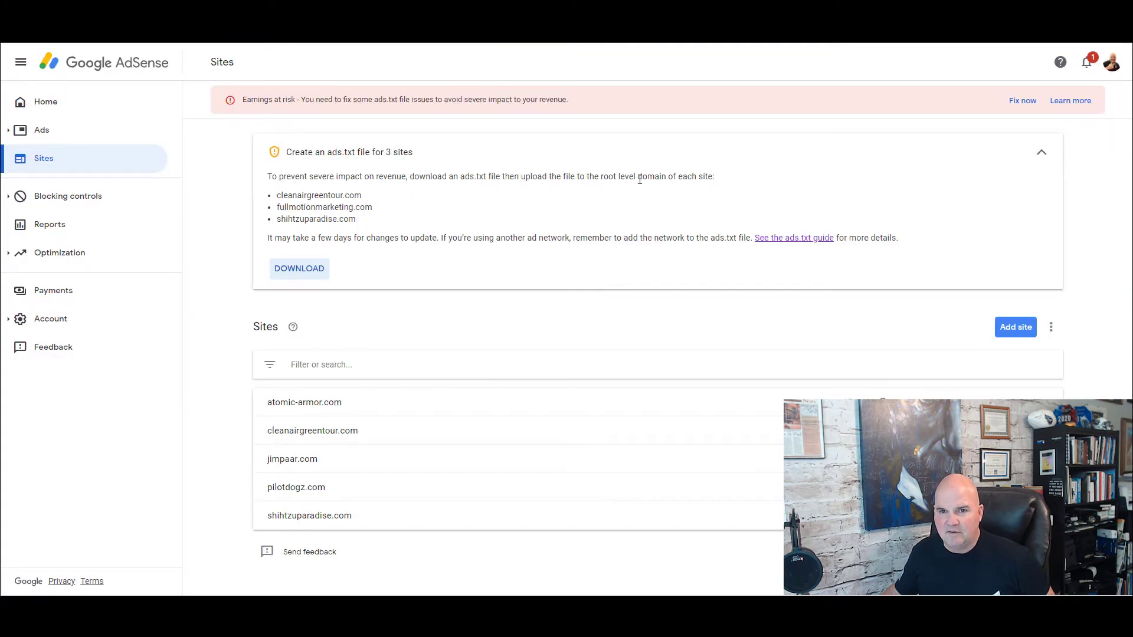
pyautogui.moveTo(712, 176); pyautogui.dragTo(602, 173)
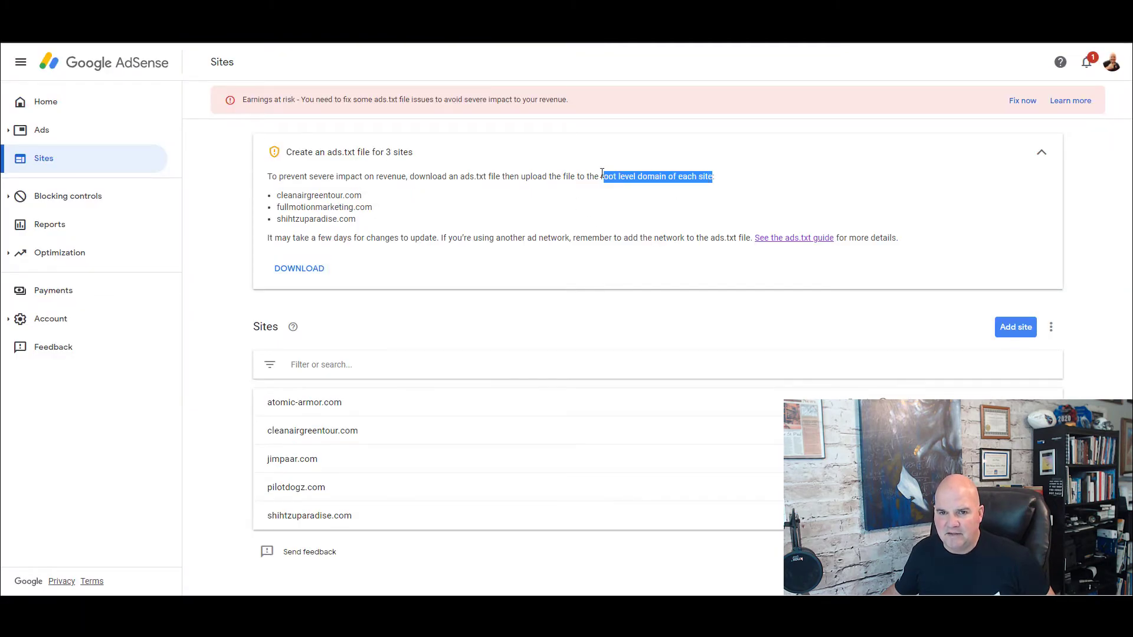
pyautogui.click(483, 212)
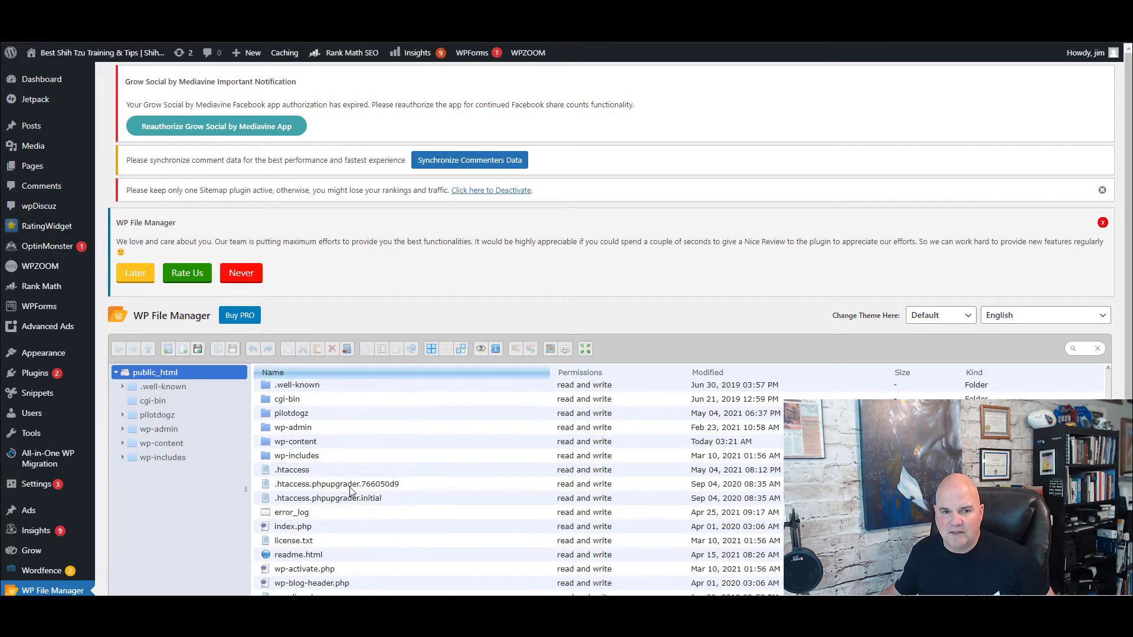
pyautogui.scroll(-3, 494, 498)
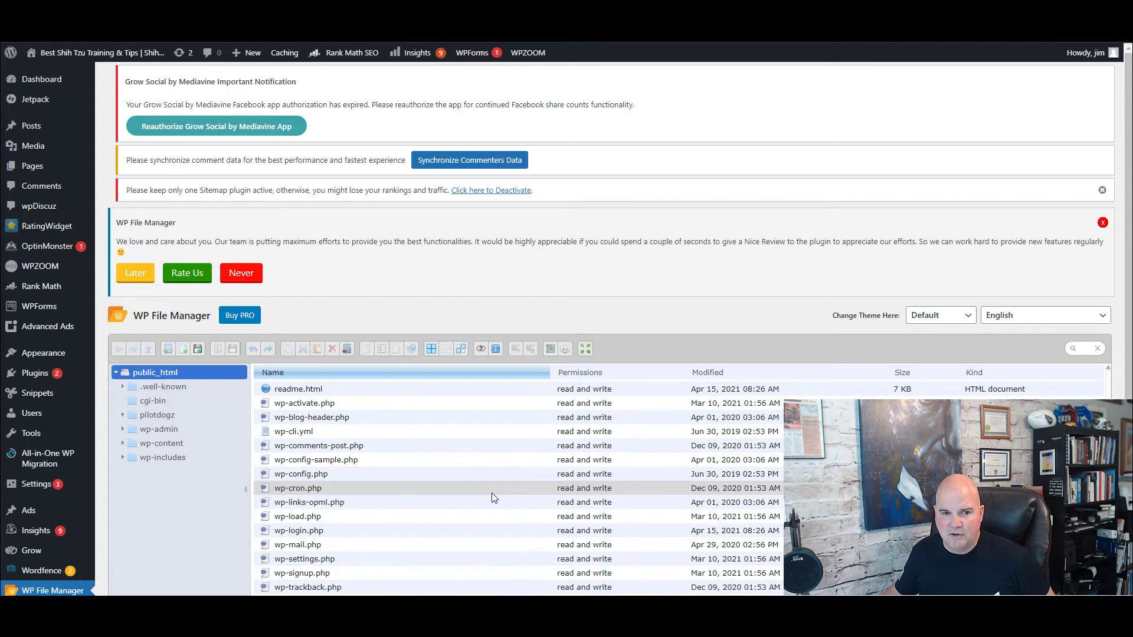
pyautogui.scroll(3, 493, 494)
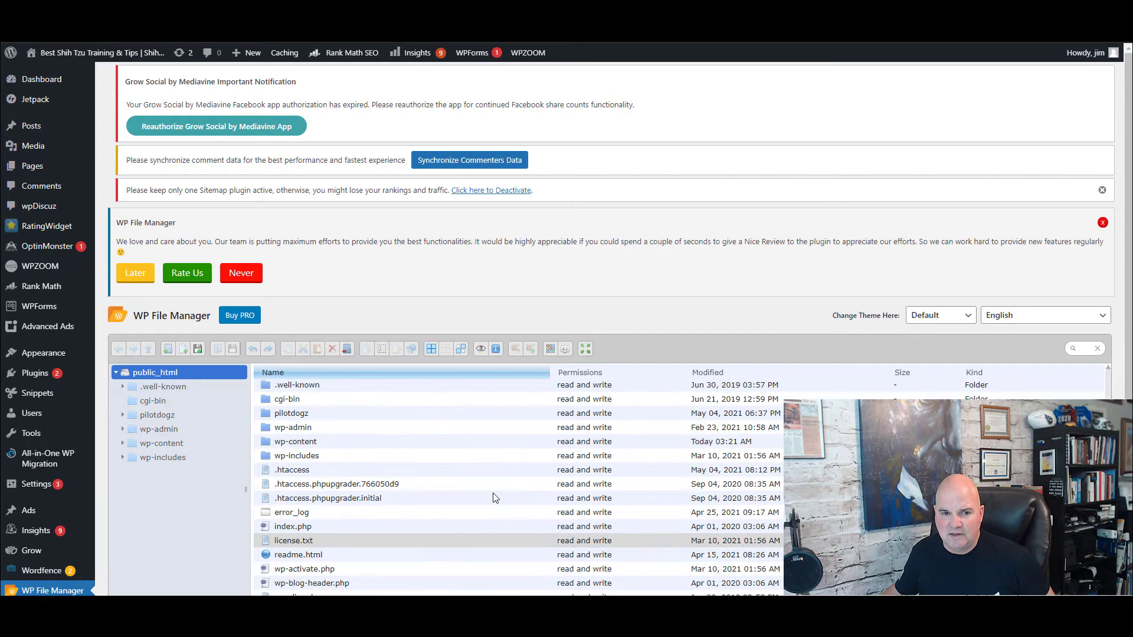
# - Create a new 'TXT: Plain text' file in public_html and name it ads.txt
pyautogui.click(182, 349)
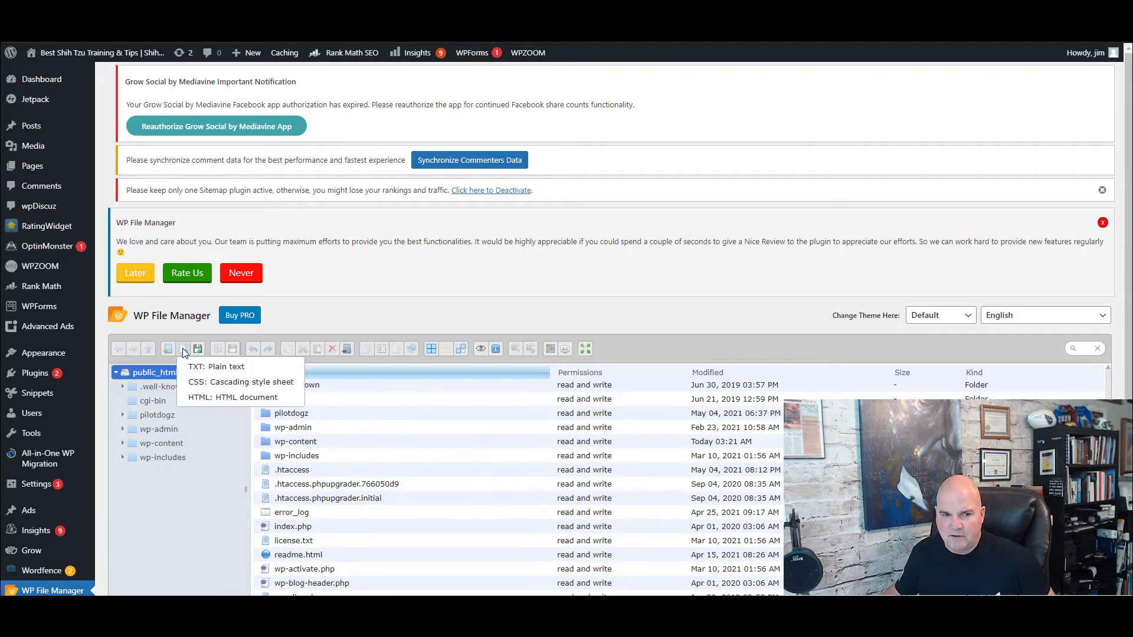
pyautogui.click(214, 370)
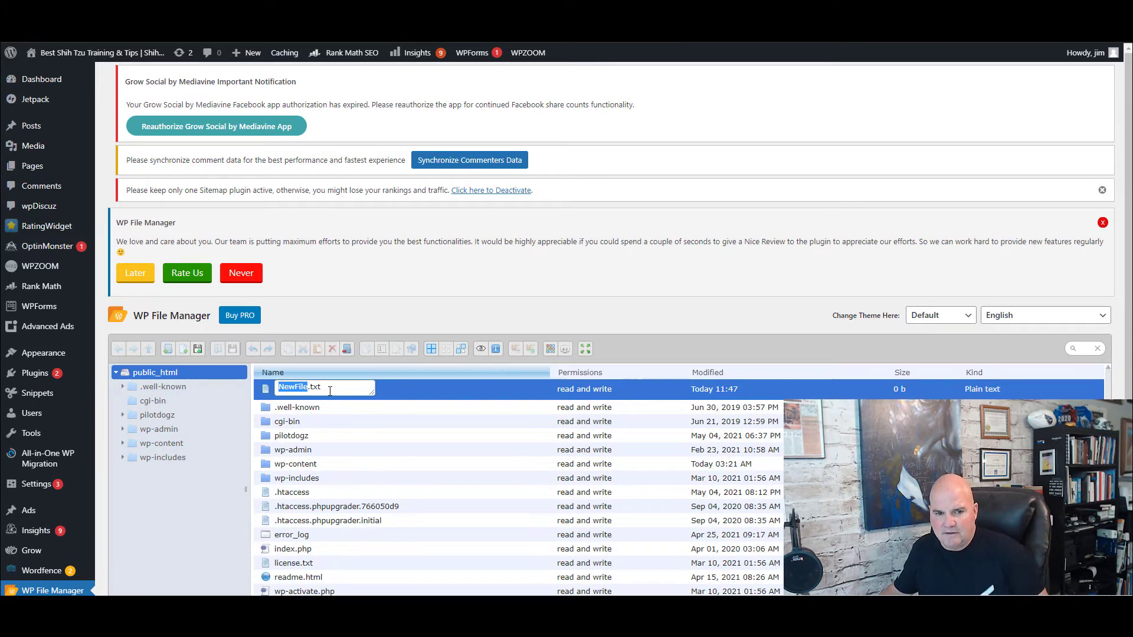
pyautogui.write('ads')
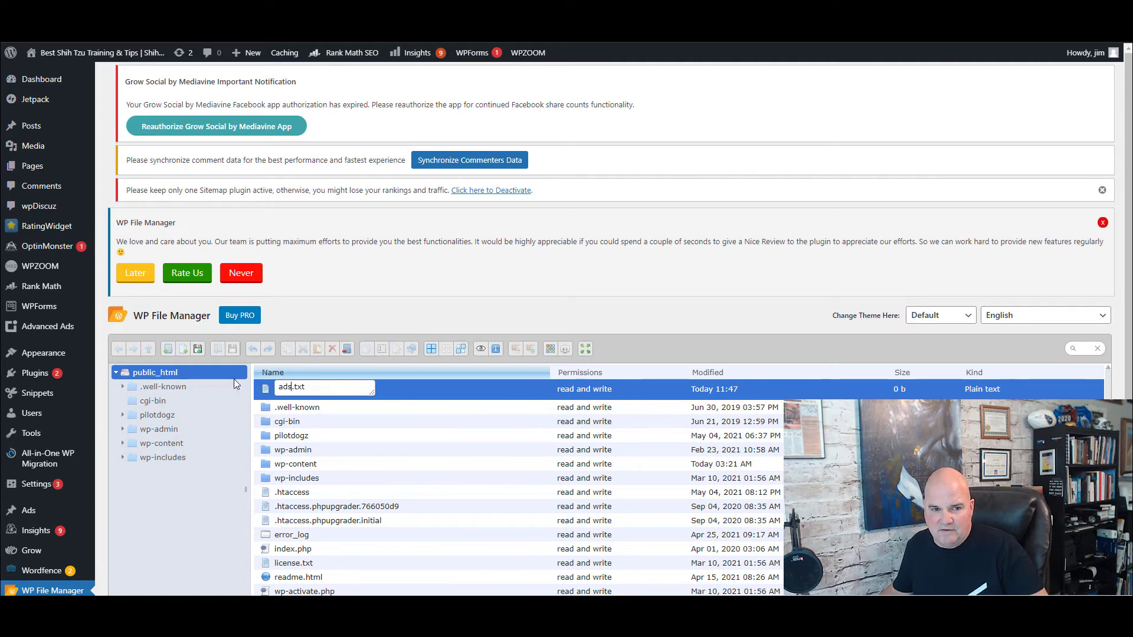
pyautogui.click(200, 353)
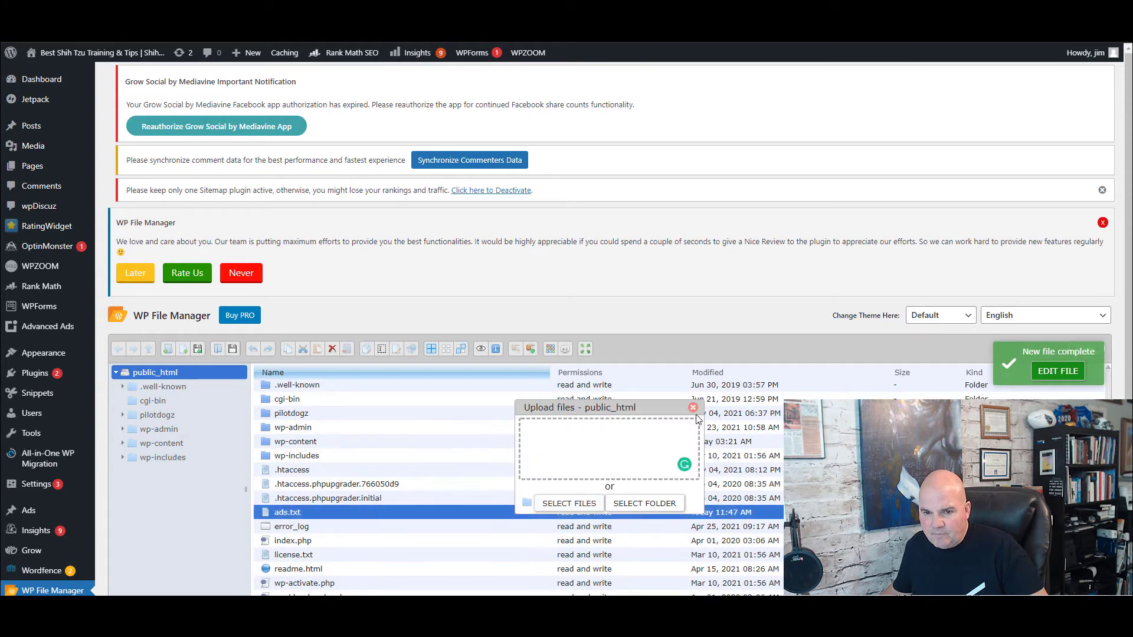
# - Close the upload dialog and open ads.txt in the file manager's editor
pyautogui.click(619, 504)
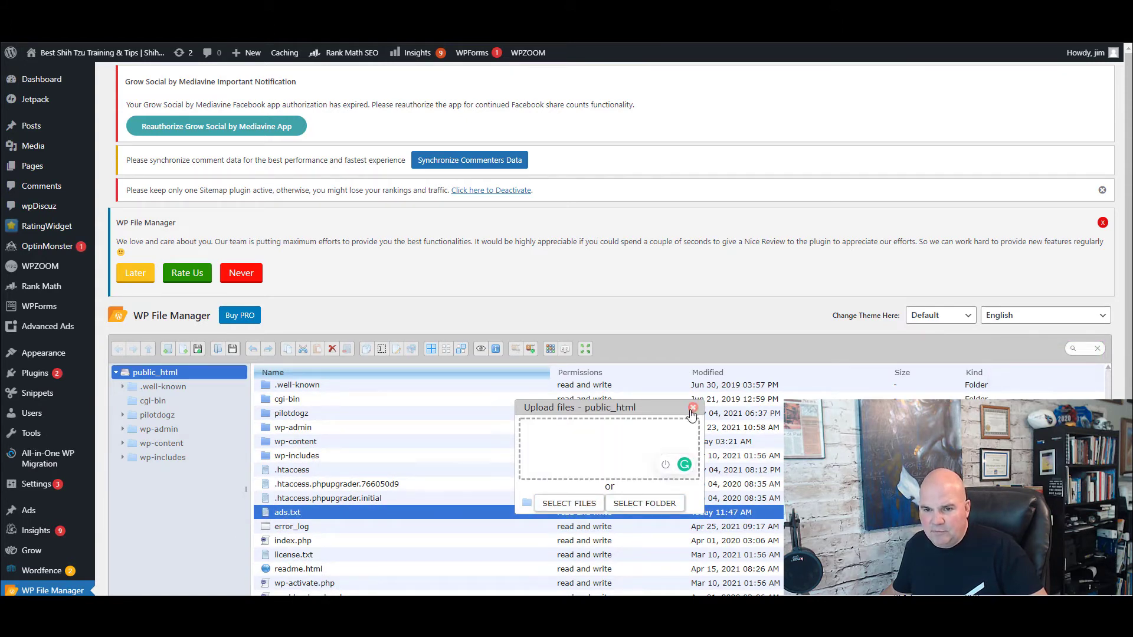
pyautogui.click(692, 410)
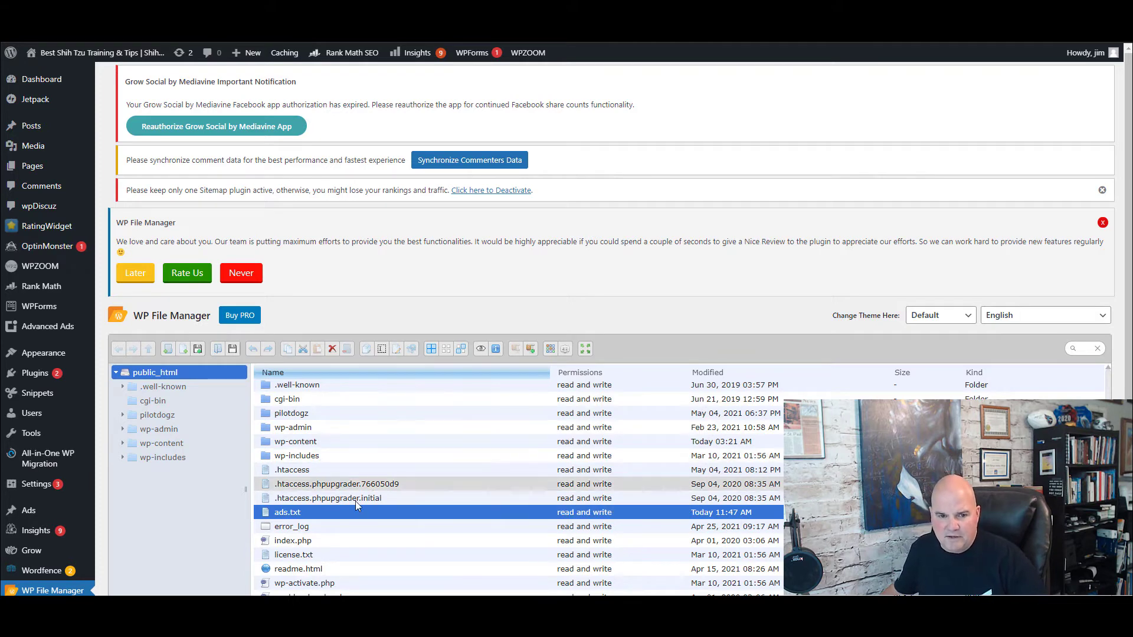
pyautogui.rightClick(290, 513)
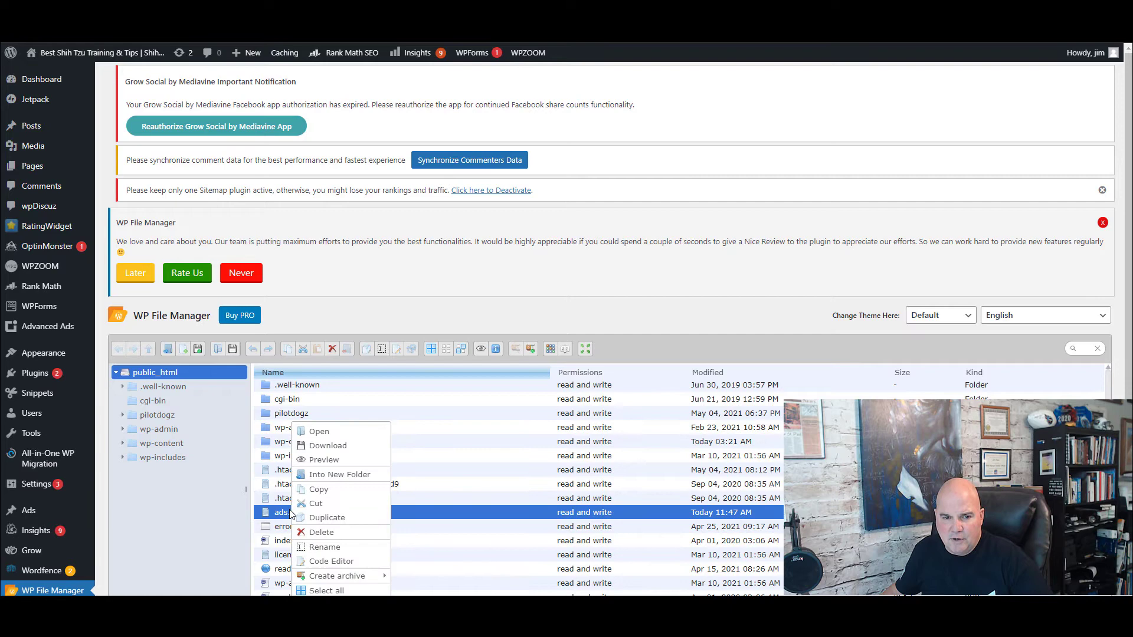
pyautogui.click(337, 566)
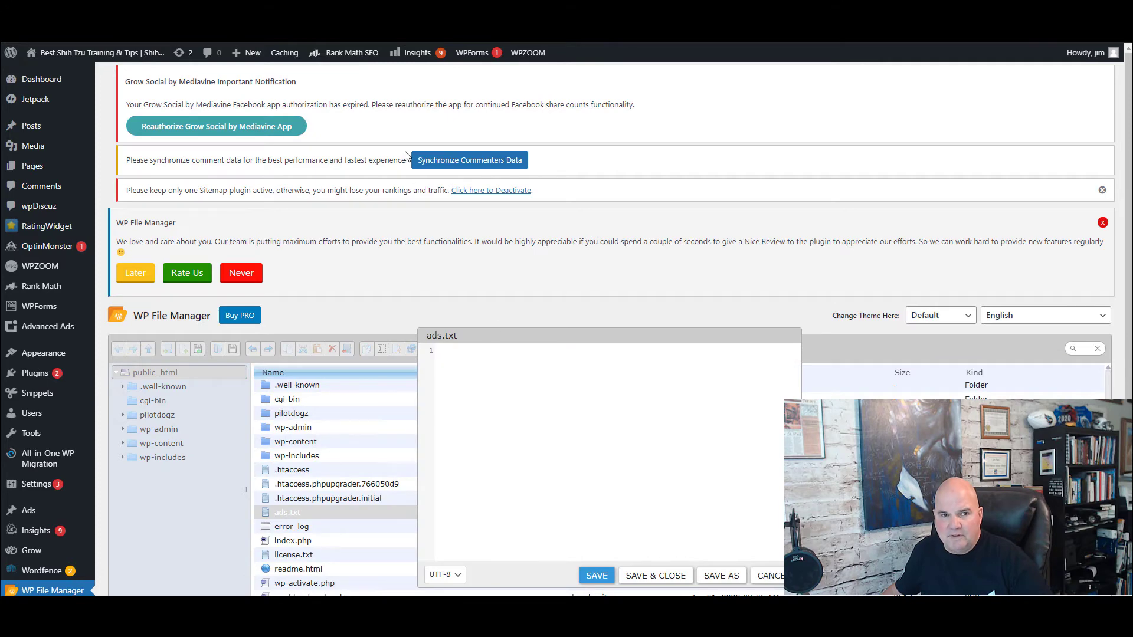
# - Copy the AdSense publisher line from Notepad, paste it into ads.txt, and save it
pyautogui.moveTo(475, 616)
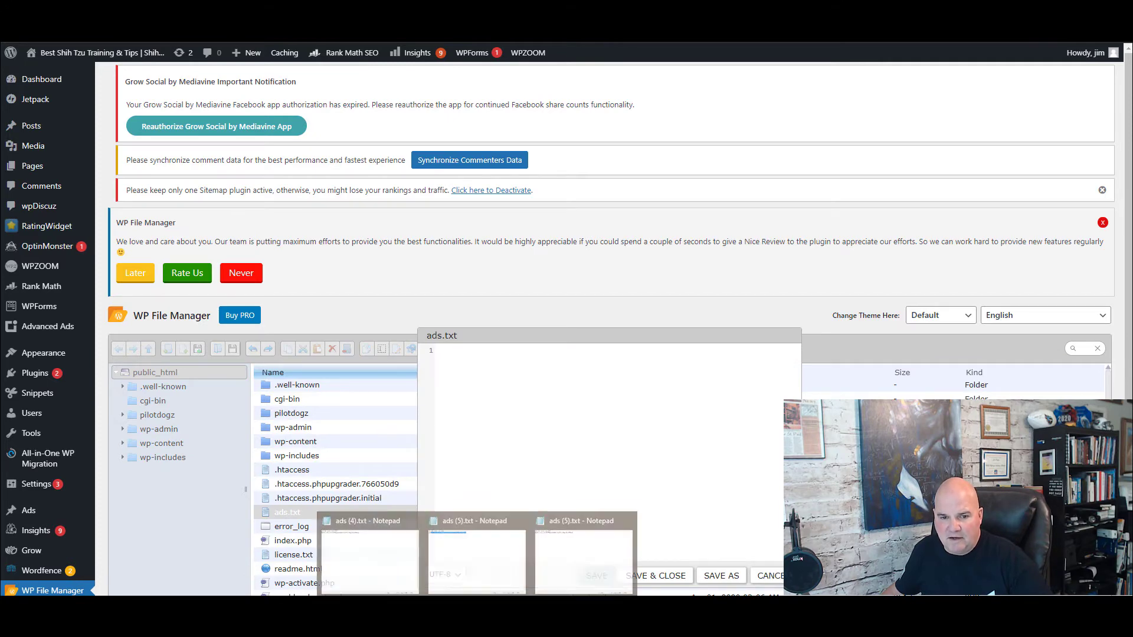
pyautogui.click(475, 552)
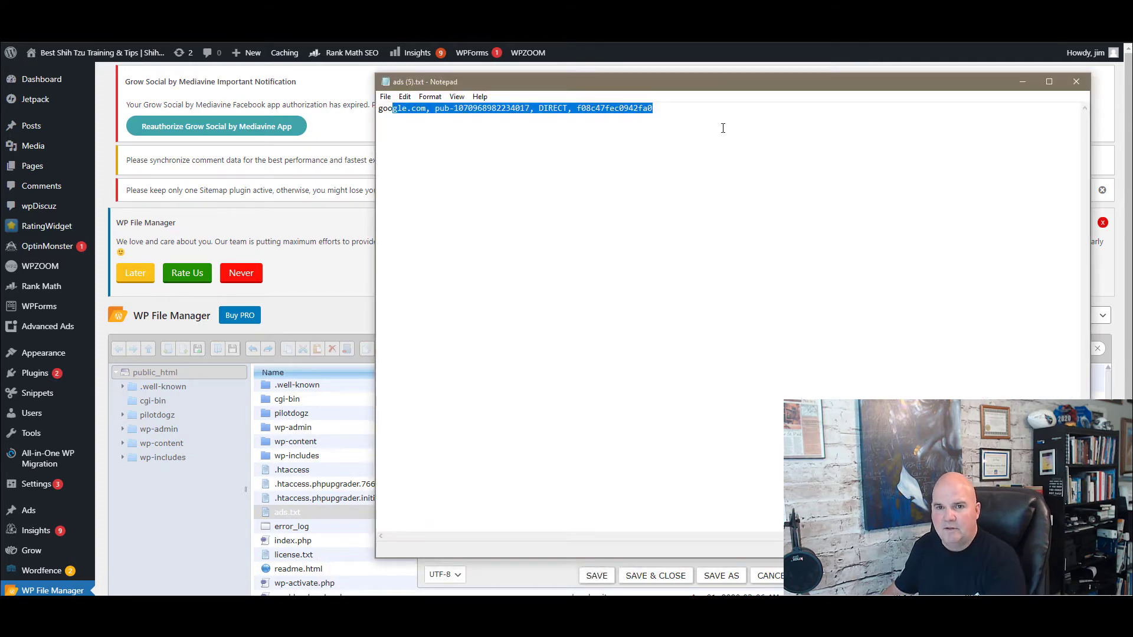
pyautogui.moveTo(679, 108); pyautogui.dragTo(379, 131)
pyautogui.hotkey('ctrl', 'c')
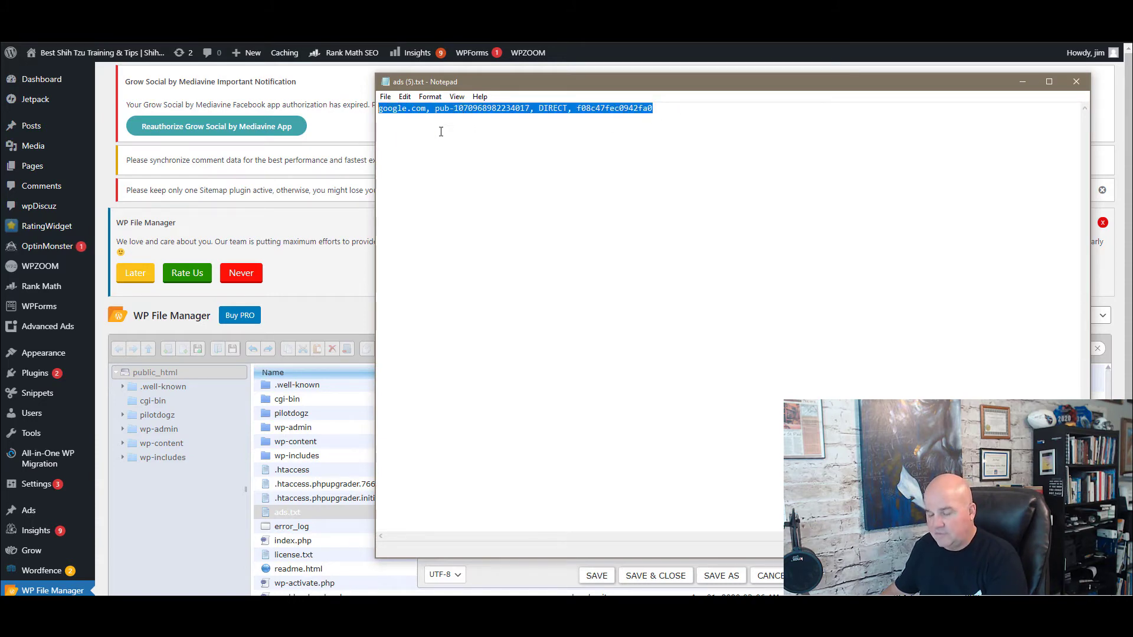
pyautogui.click(1077, 81)
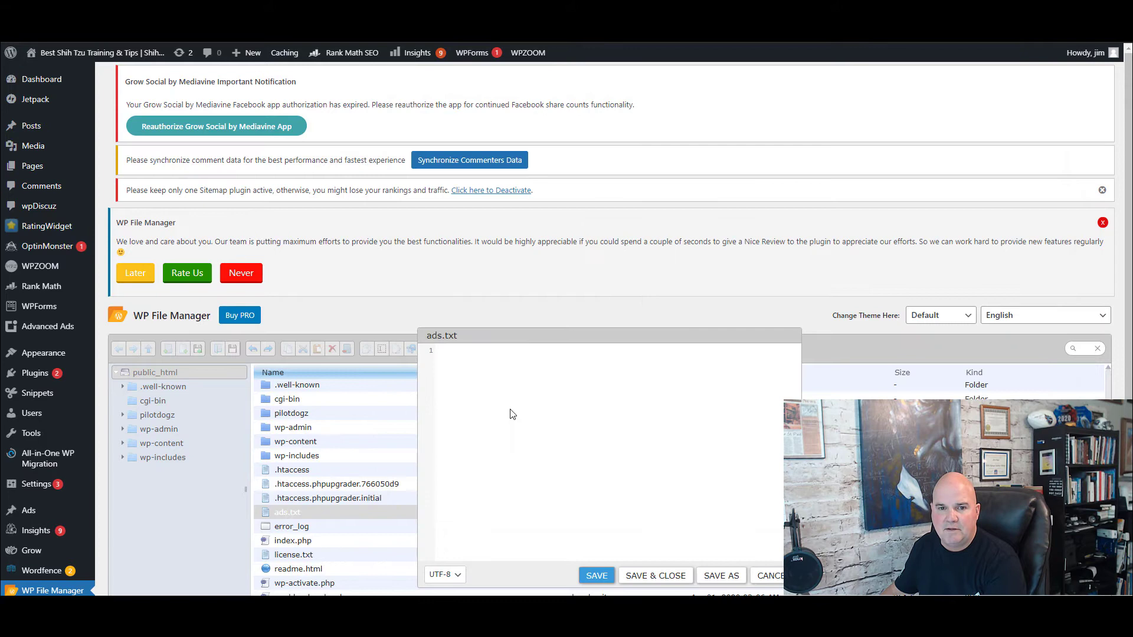
pyautogui.click(488, 355)
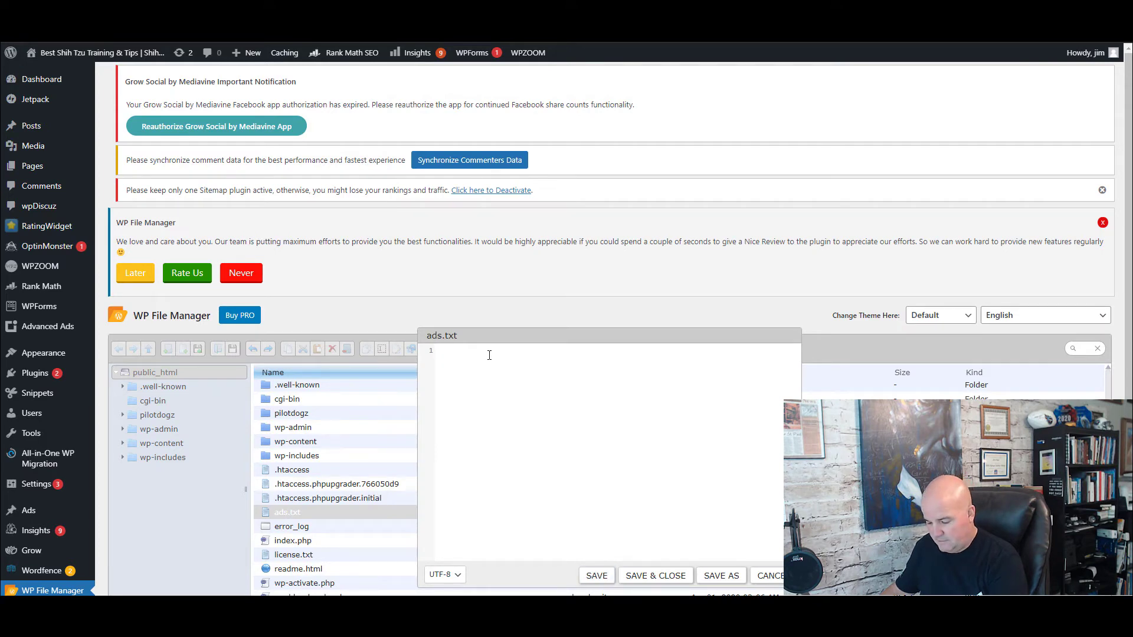
pyautogui.hotkey('ctrl', 'v')
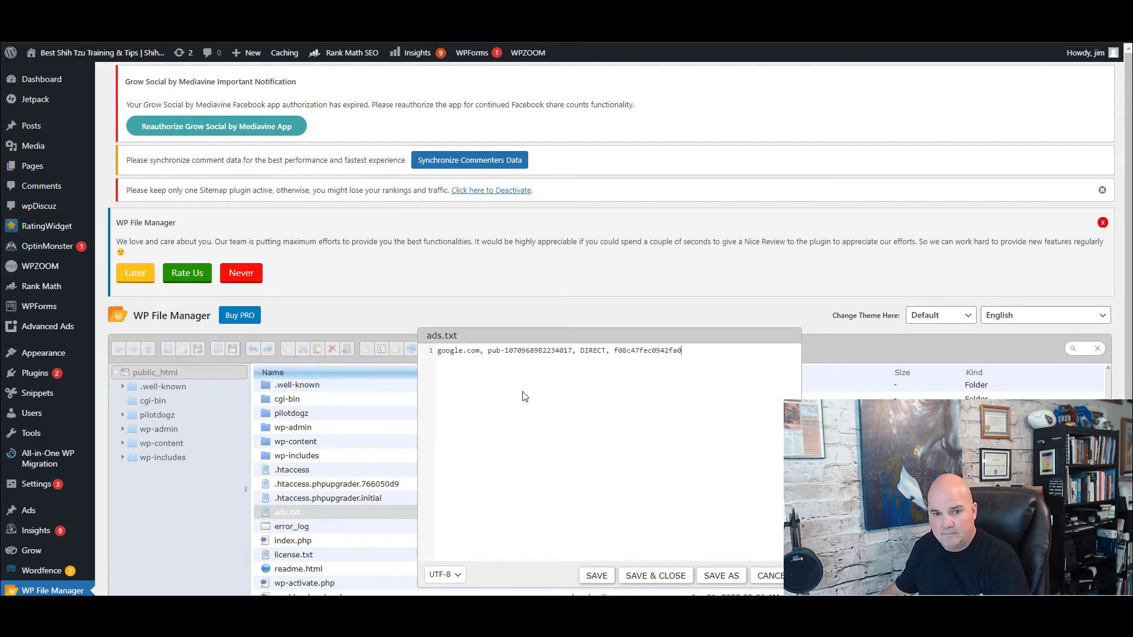
pyautogui.click(640, 576)
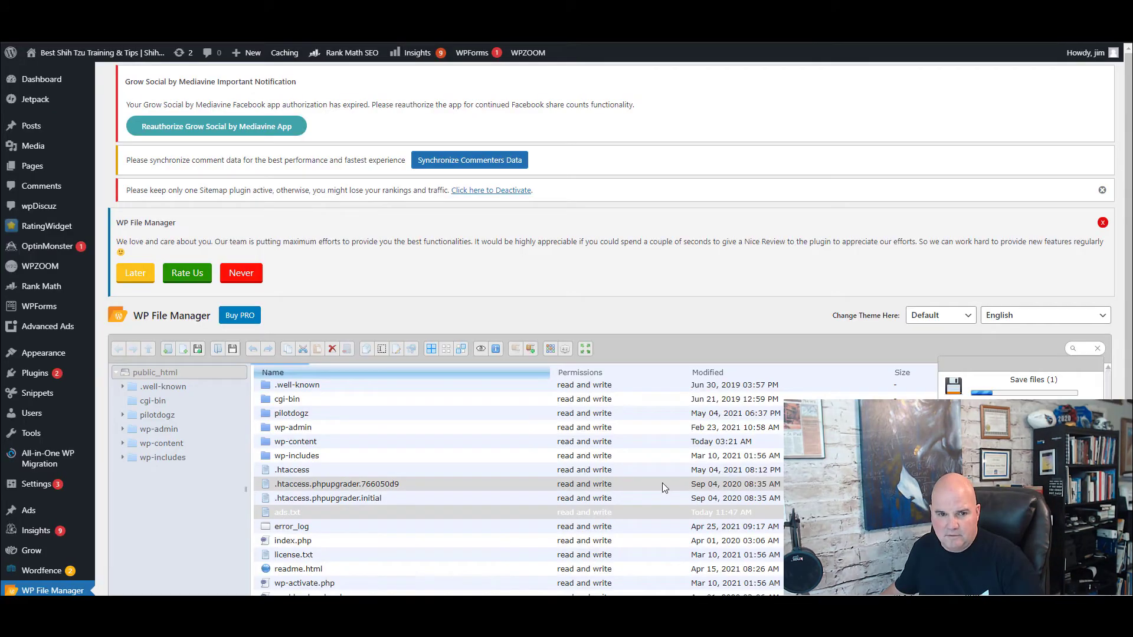
# - Select the saved ads.txt file in the public_html listing
pyautogui.click(676, 512)
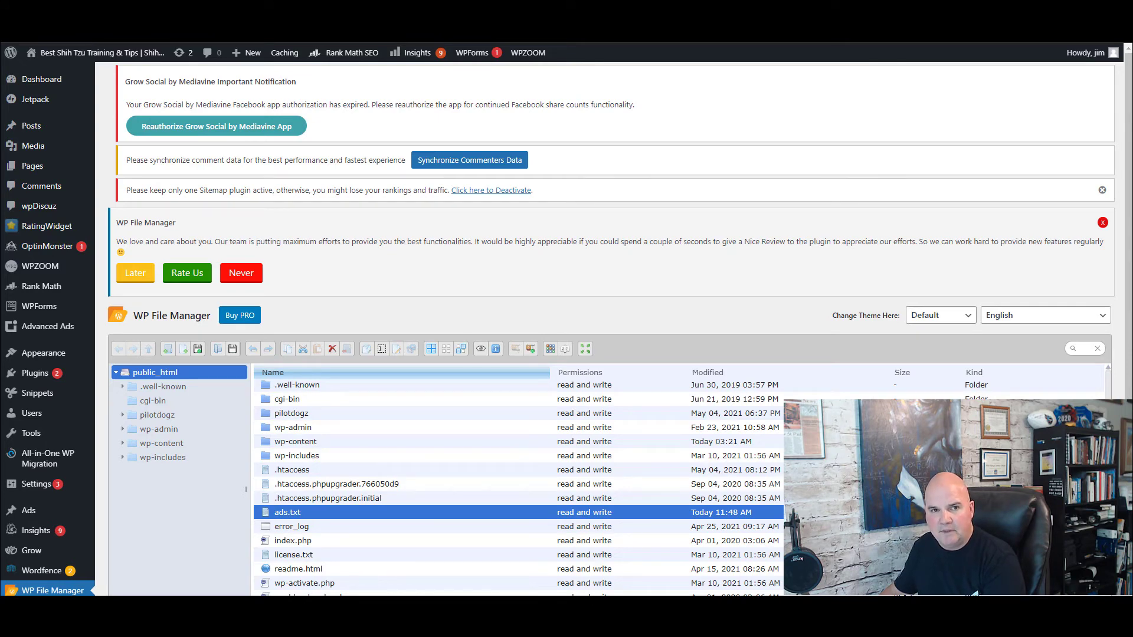
# - Load shihtzuparadise.com/ads.txt in a new tab and confirm the google.com DIRECT line appears
pyautogui.hotkey('ctrl', 't')
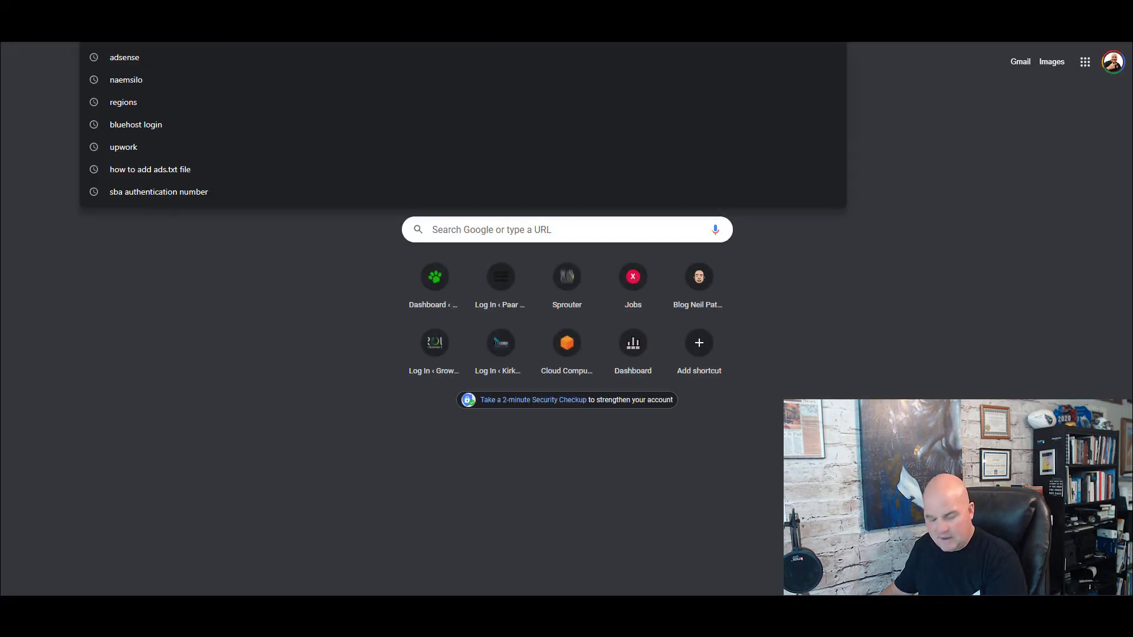
pyautogui.write('https://shihtzuparadise.com/')
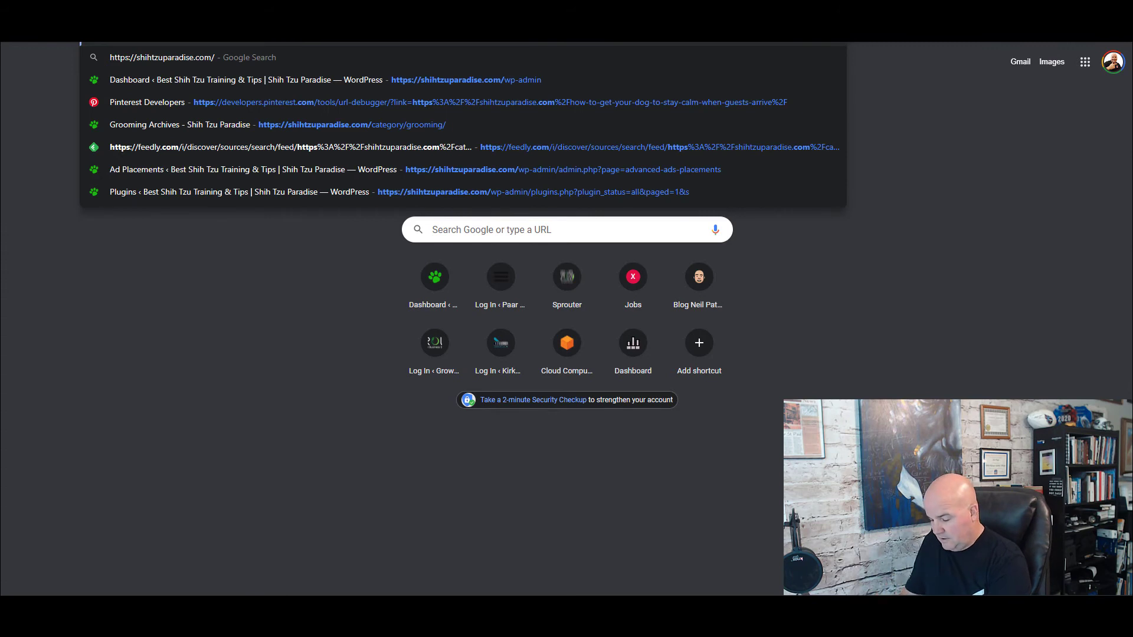
pyautogui.write('ads.')
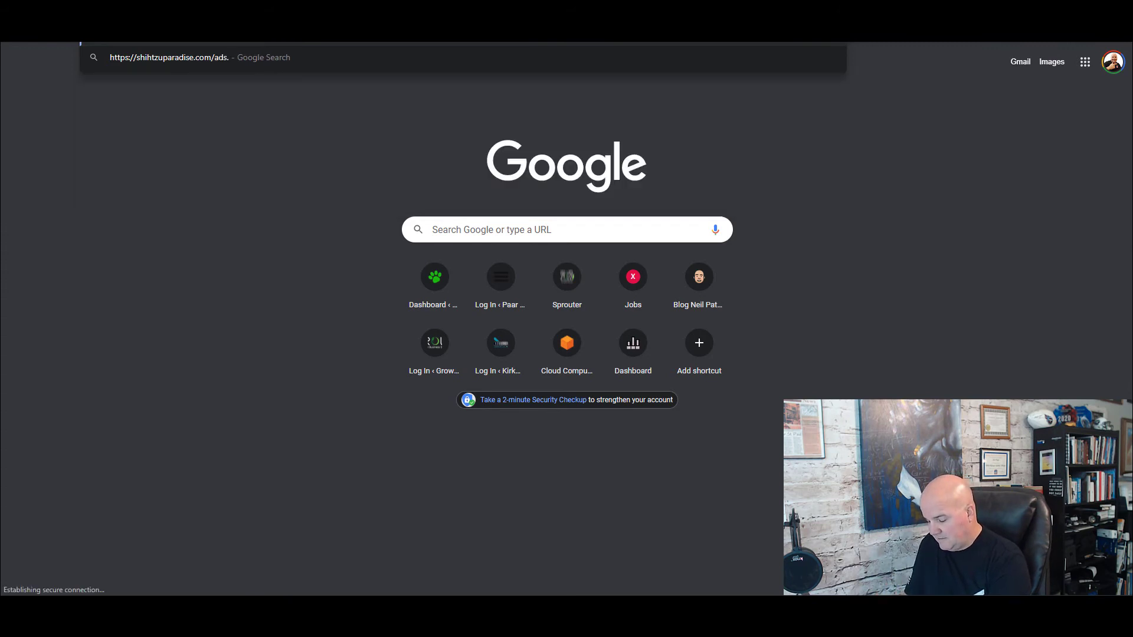
pyautogui.write('txt')
pyautogui.press('Return')
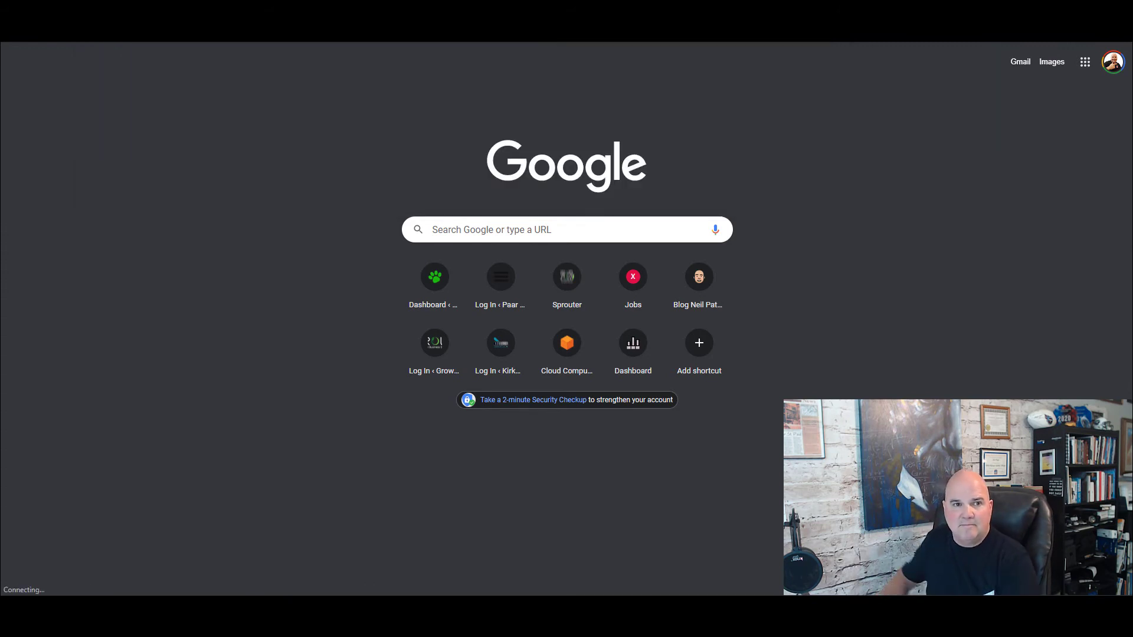
pyautogui.moveTo(258, 55); pyautogui.dragTo(11, 64)
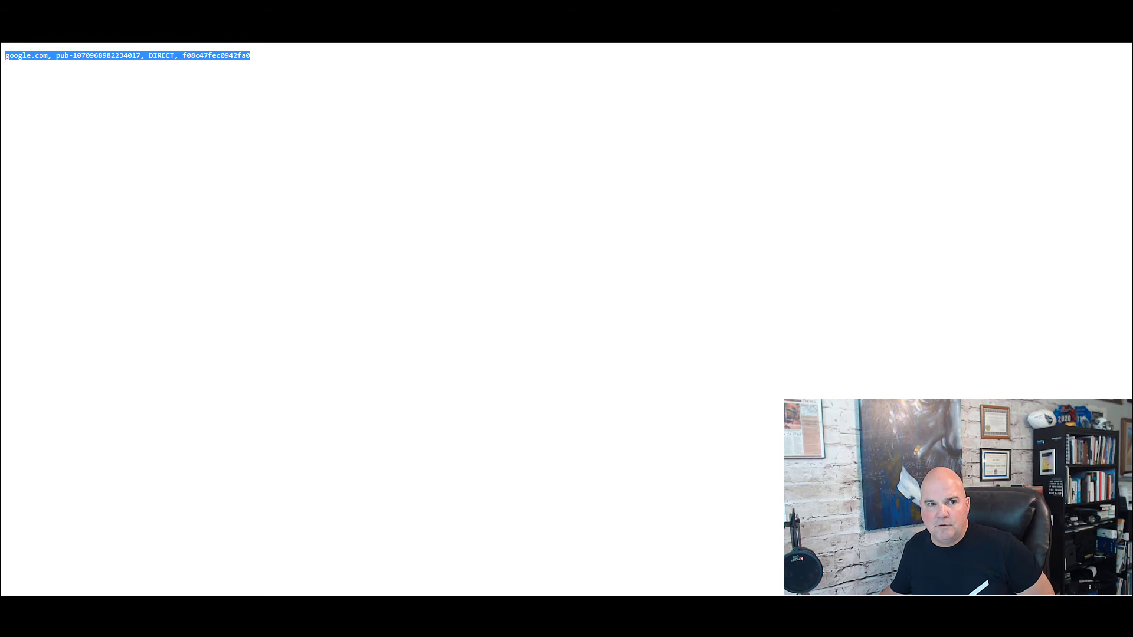
pyautogui.hotkey('ctrl', 'w')
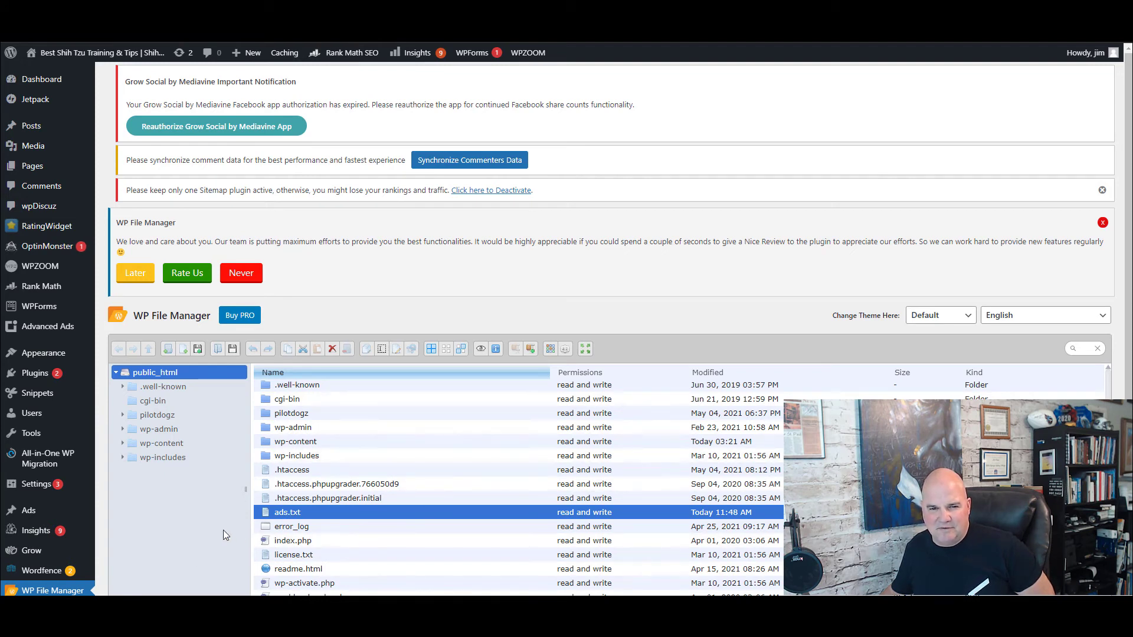
# - Go to Installed Plugins and deactivate WP File Manager
pyautogui.scroll(-3, 419, 482)
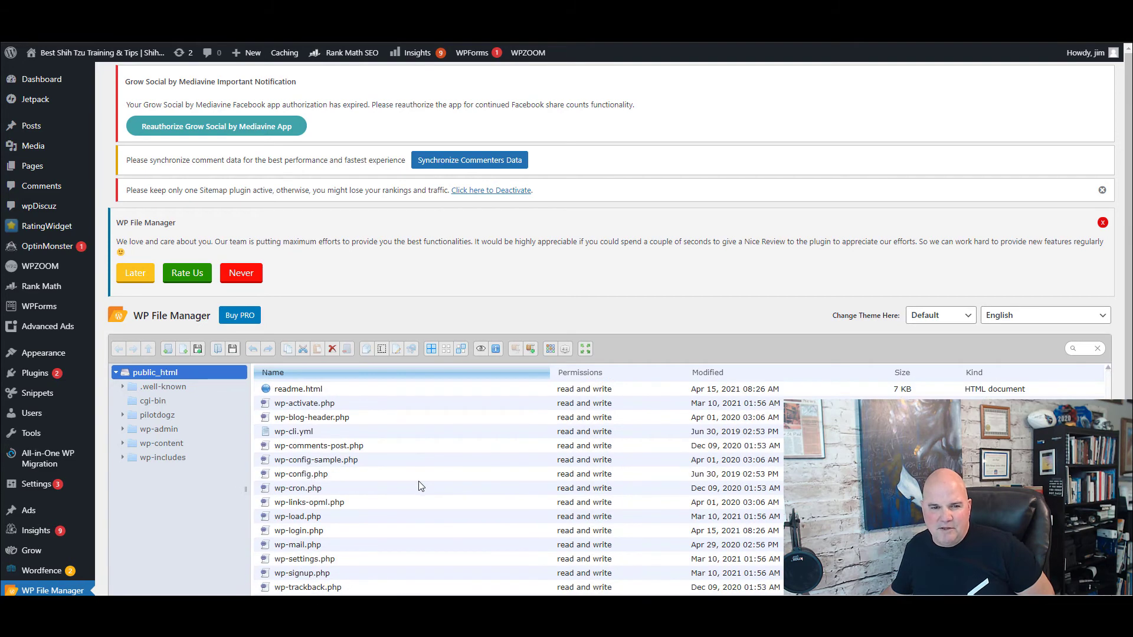
pyautogui.scroll(3, 416, 488)
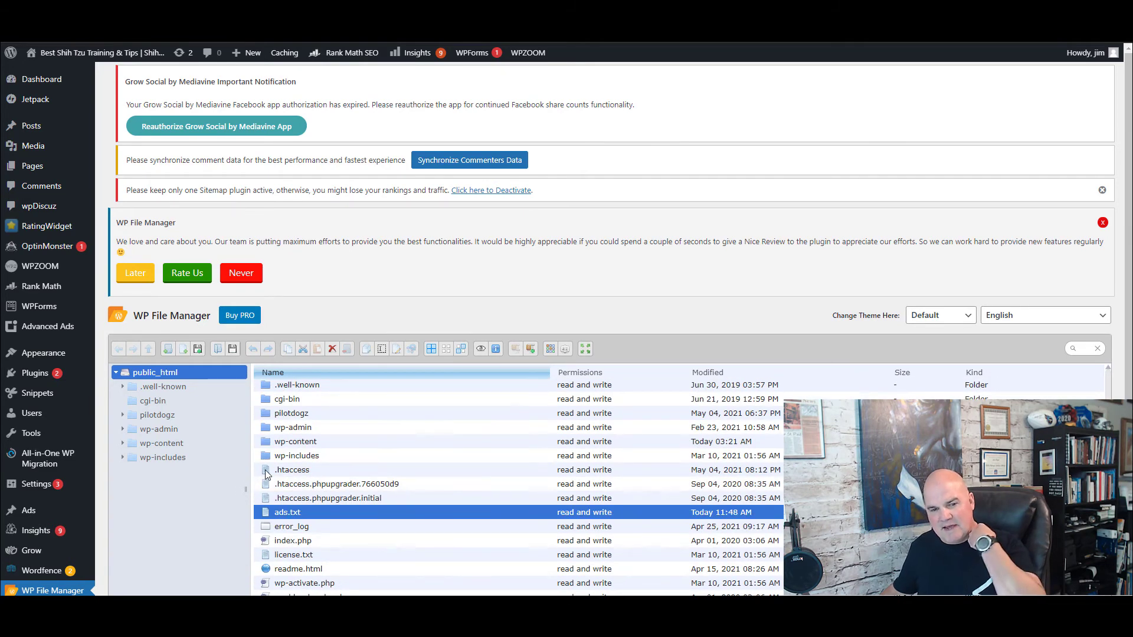
pyautogui.scroll(-3, 280, 466)
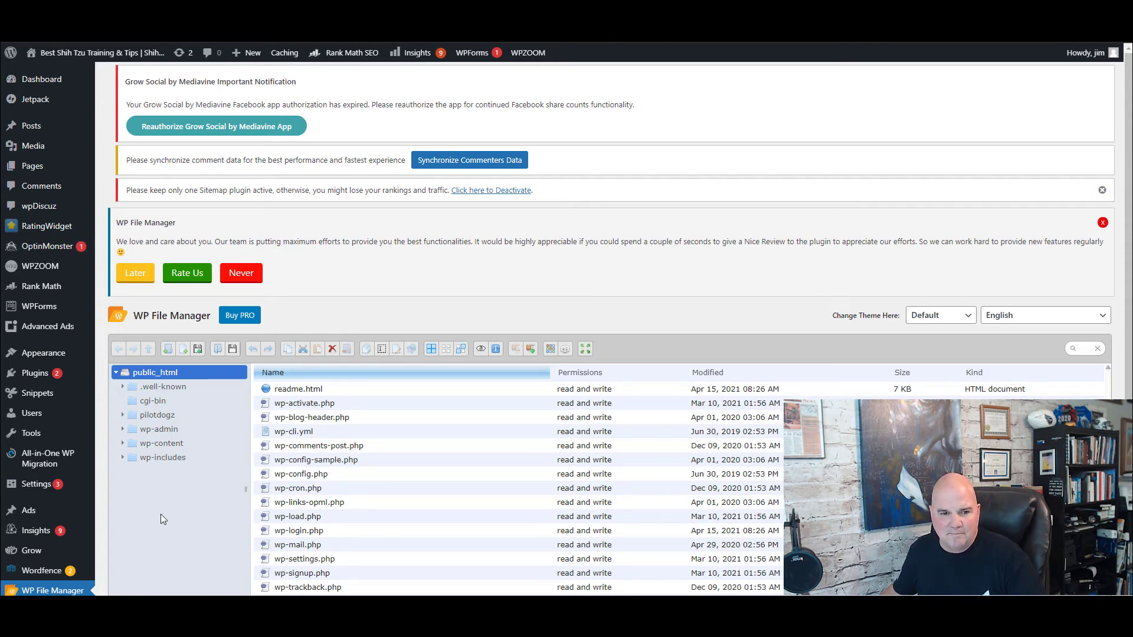
pyautogui.click(44, 384)
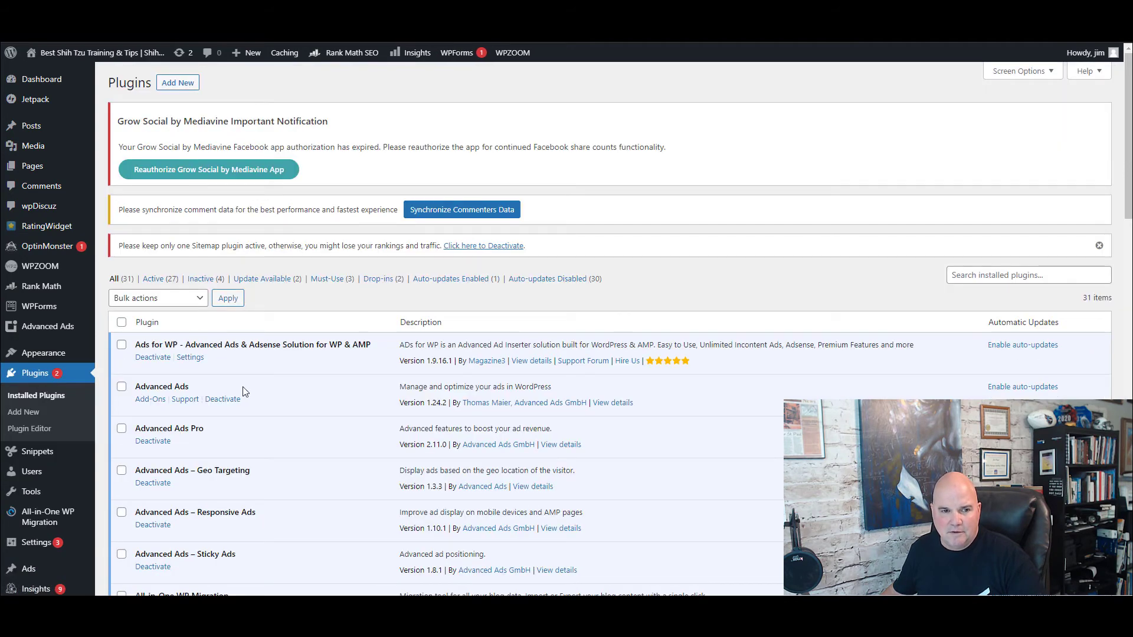
pyautogui.scroll(-5, 248, 402)
pyautogui.scroll(-10, 248, 402)
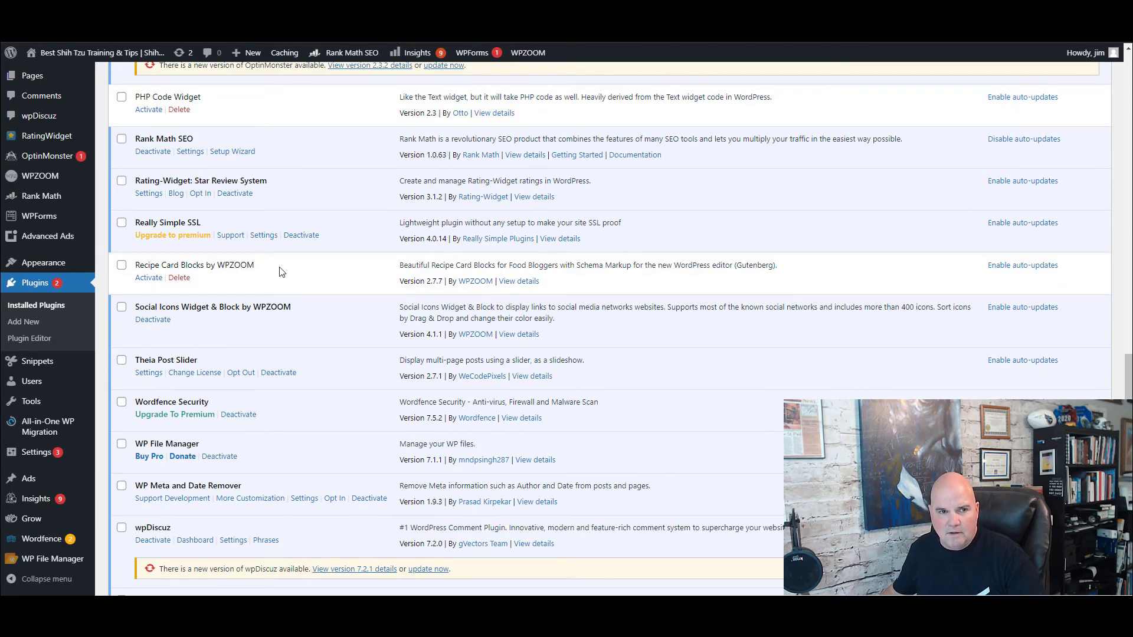
pyautogui.scroll(-4, 283, 283)
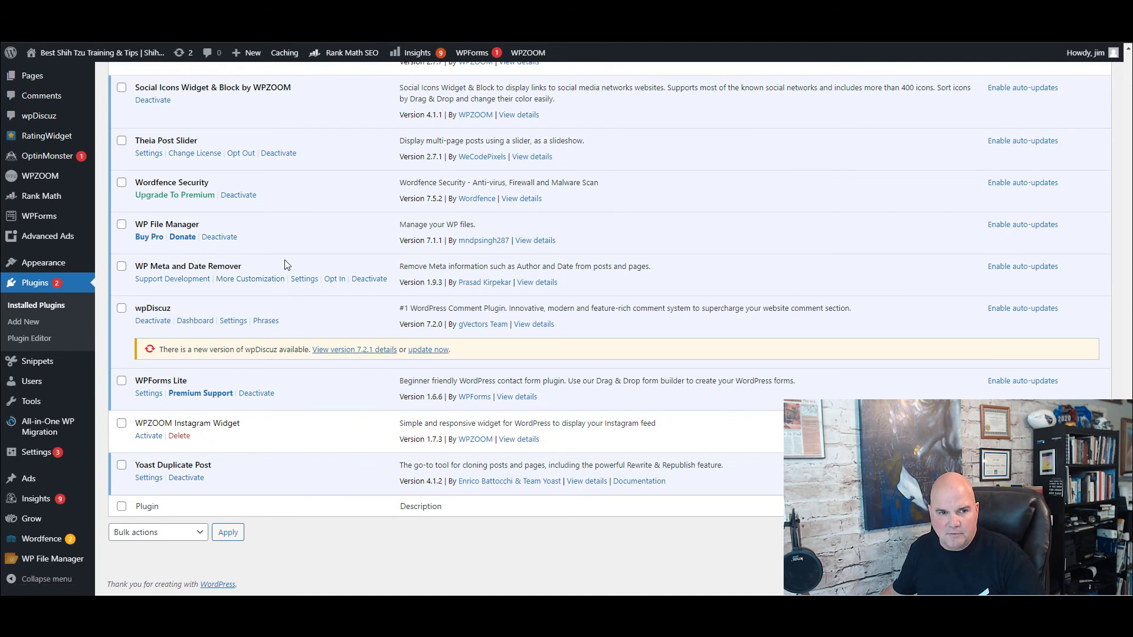
pyautogui.click(222, 237)
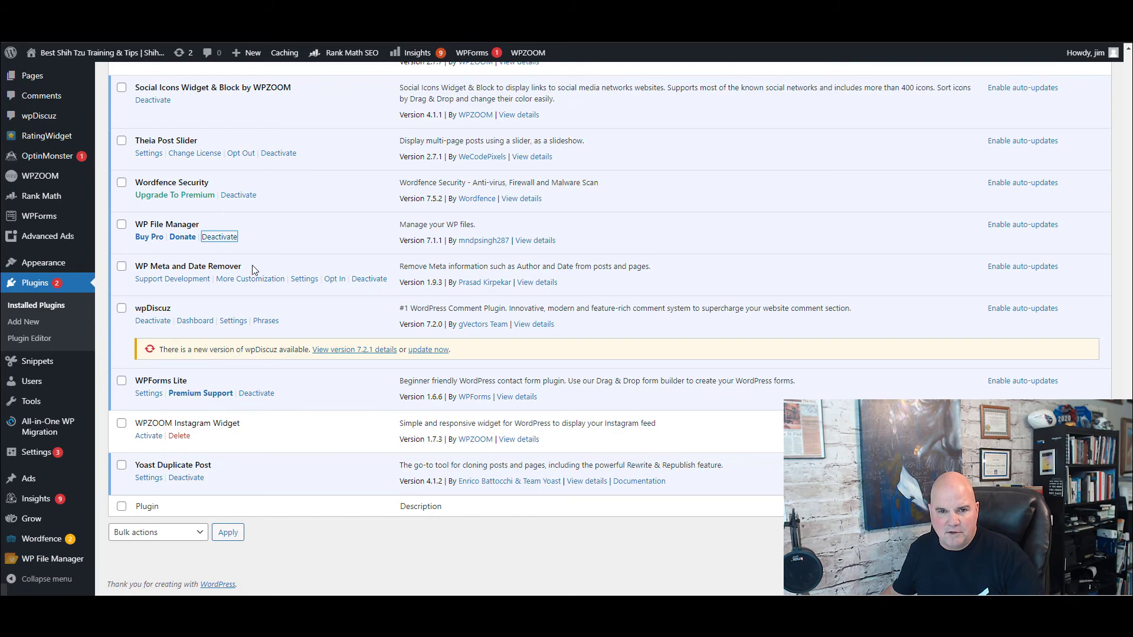
# - Delete WP File Manager, confirming the deletion
pyautogui.scroll(-20, 235, 363)
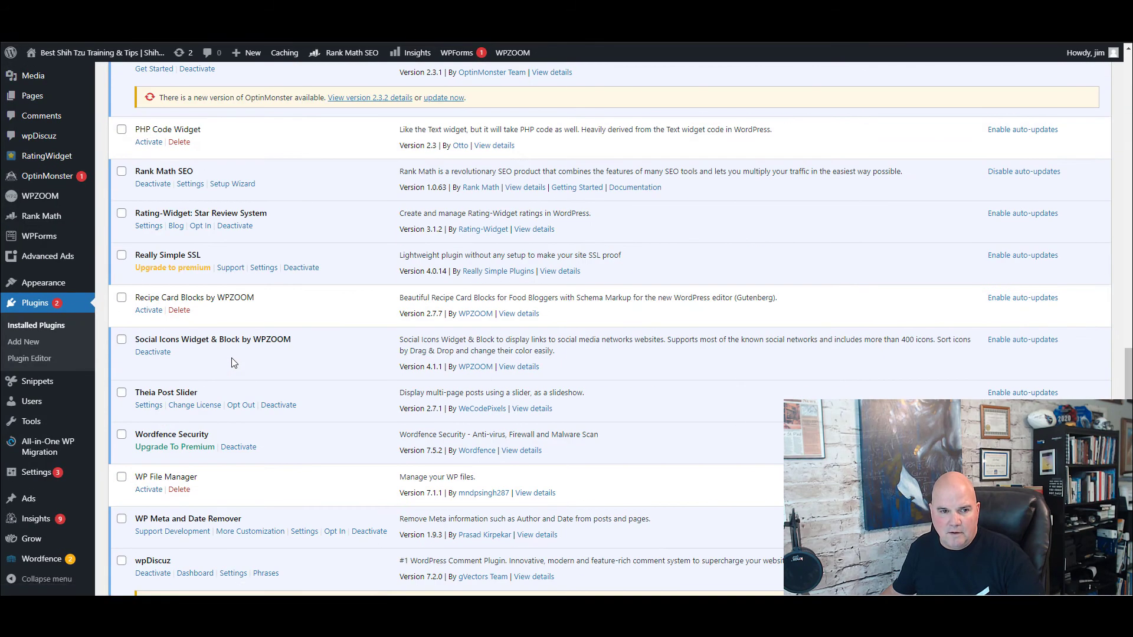
pyautogui.scroll(-4, 234, 363)
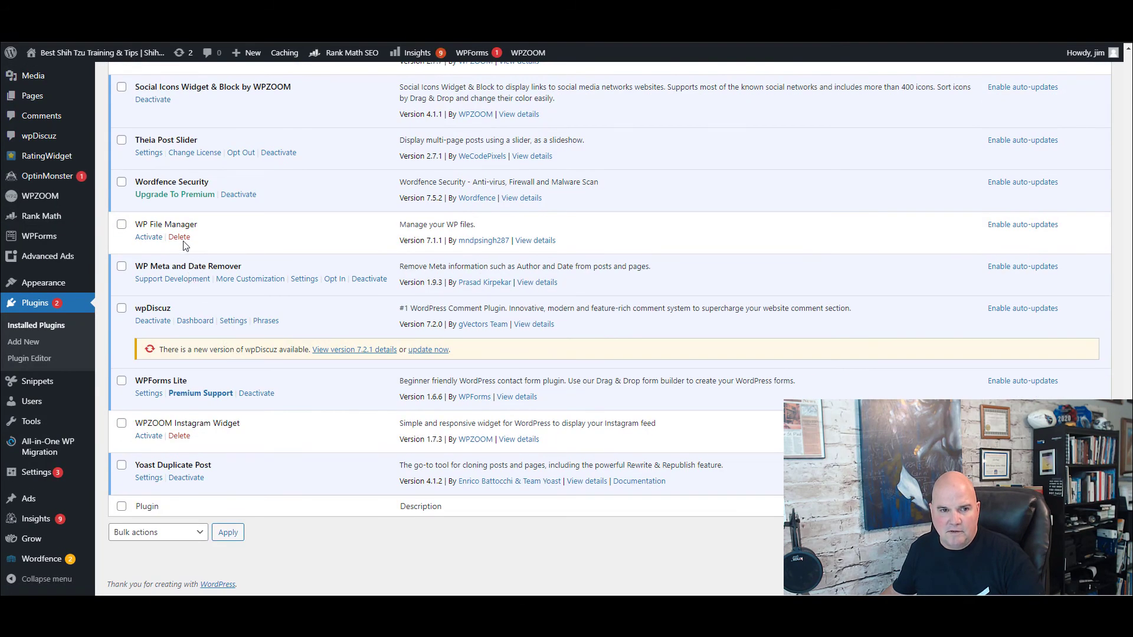
pyautogui.click(179, 236)
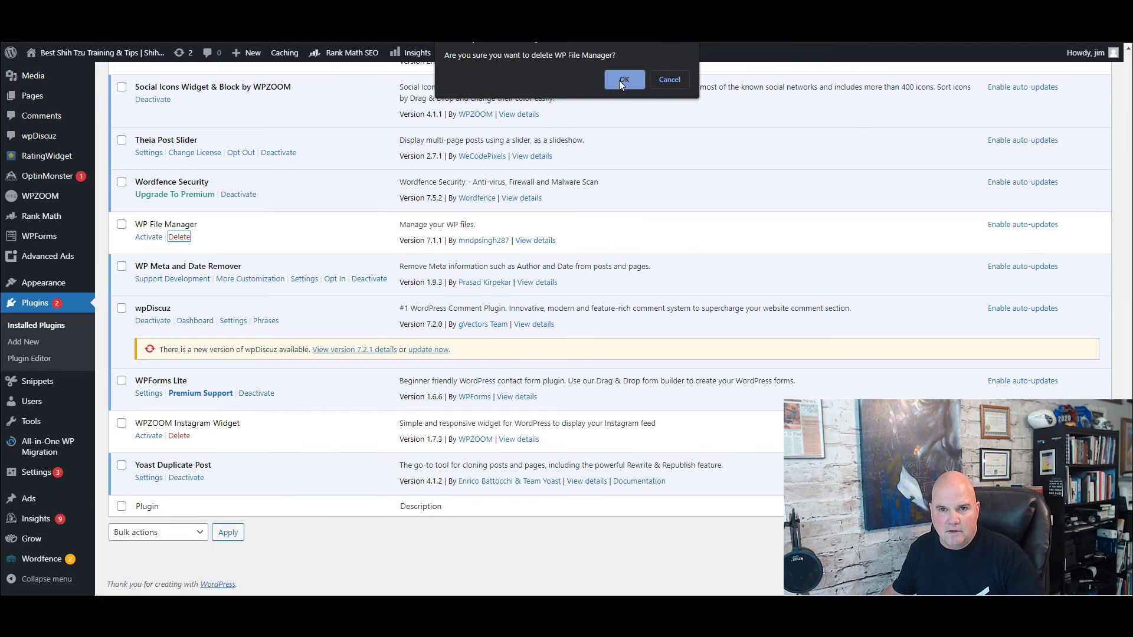
pyautogui.click(620, 81)
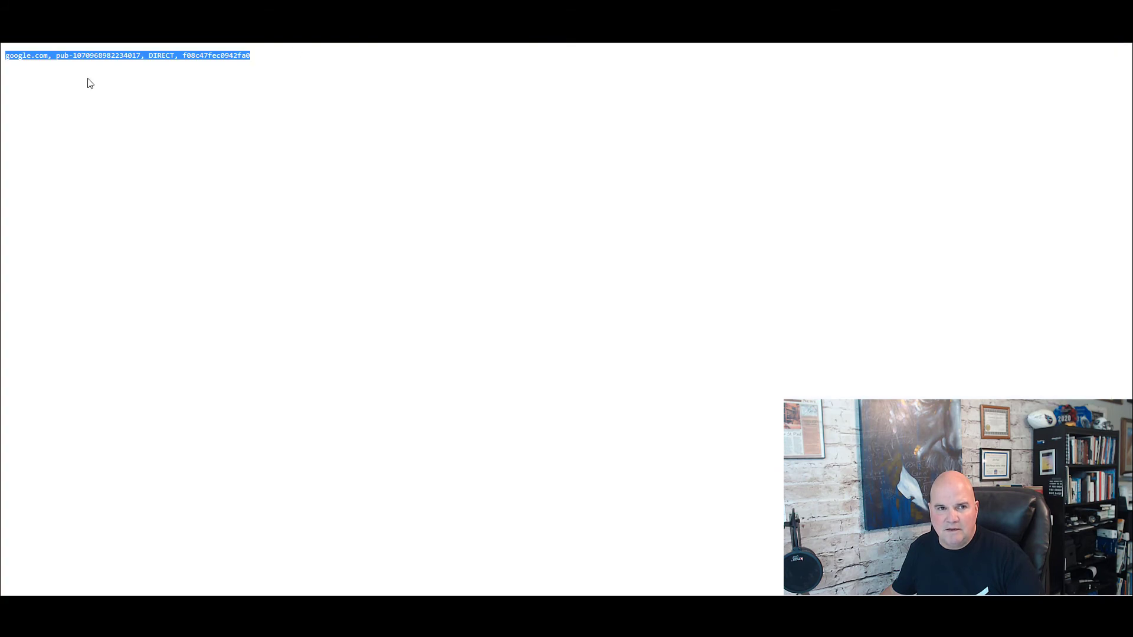
pyautogui.click(99, 117)
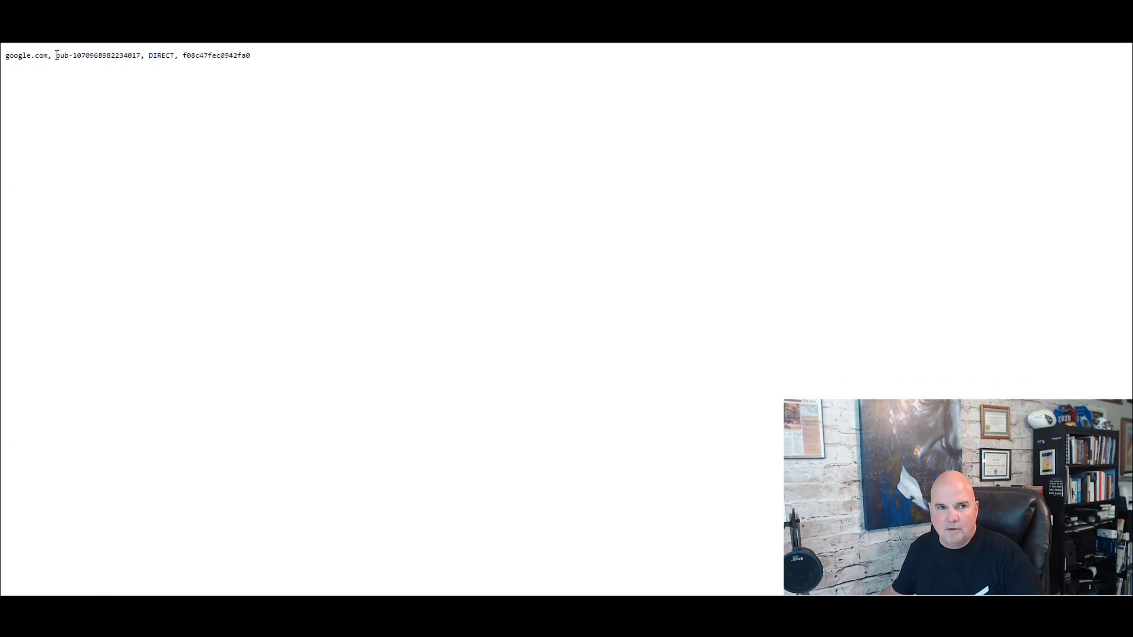
pyautogui.press('F5')
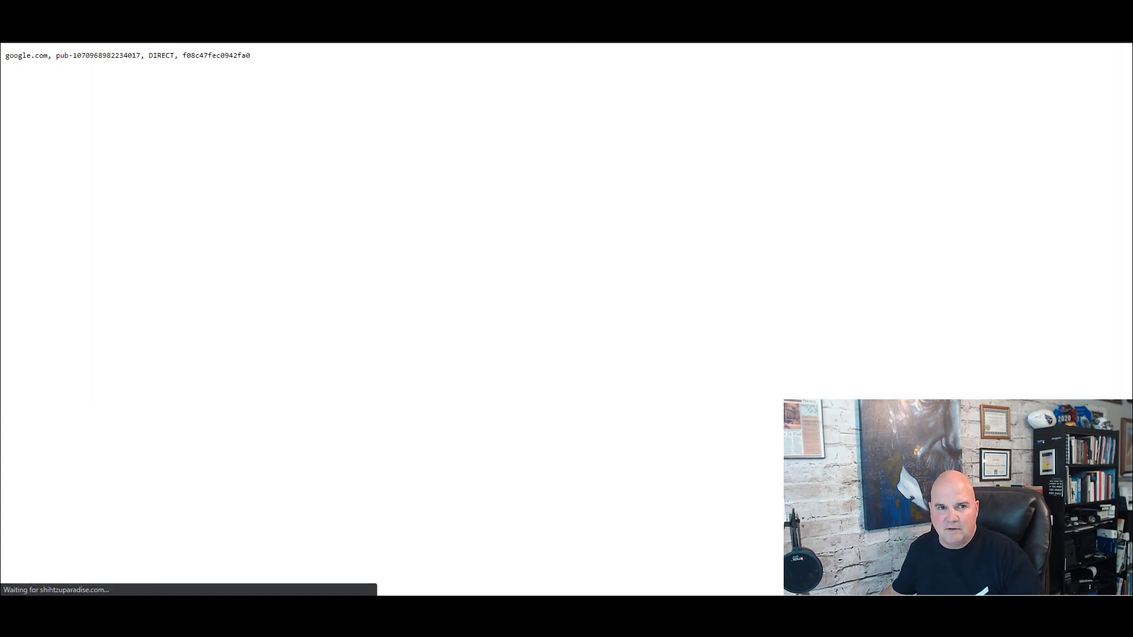